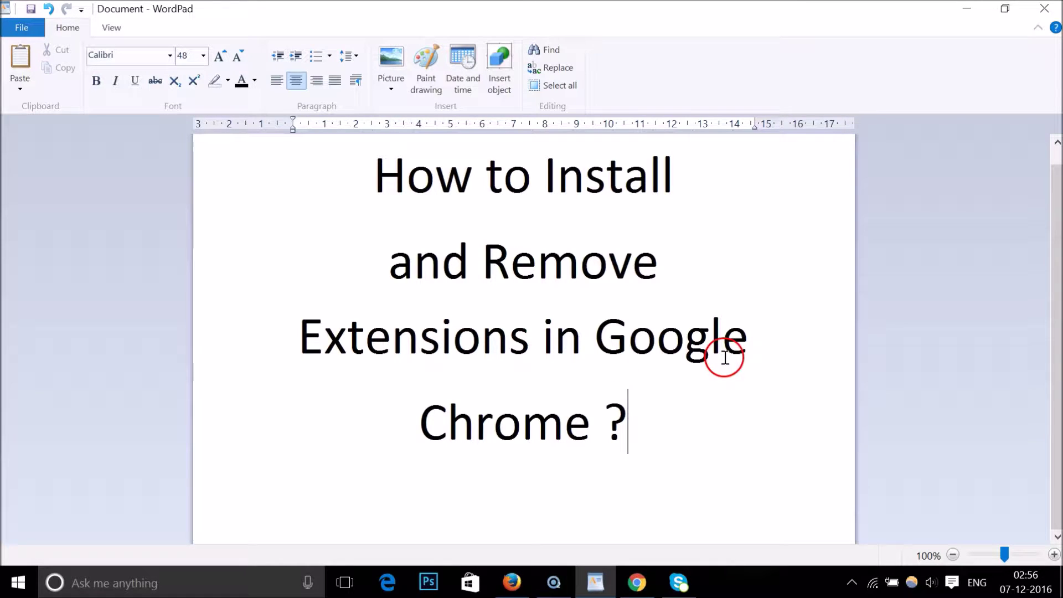
# View Chrome's Extensions settings page listing Grammarly, then open the Chrome Web Store catalogue.
pyautogui.click(637, 583)
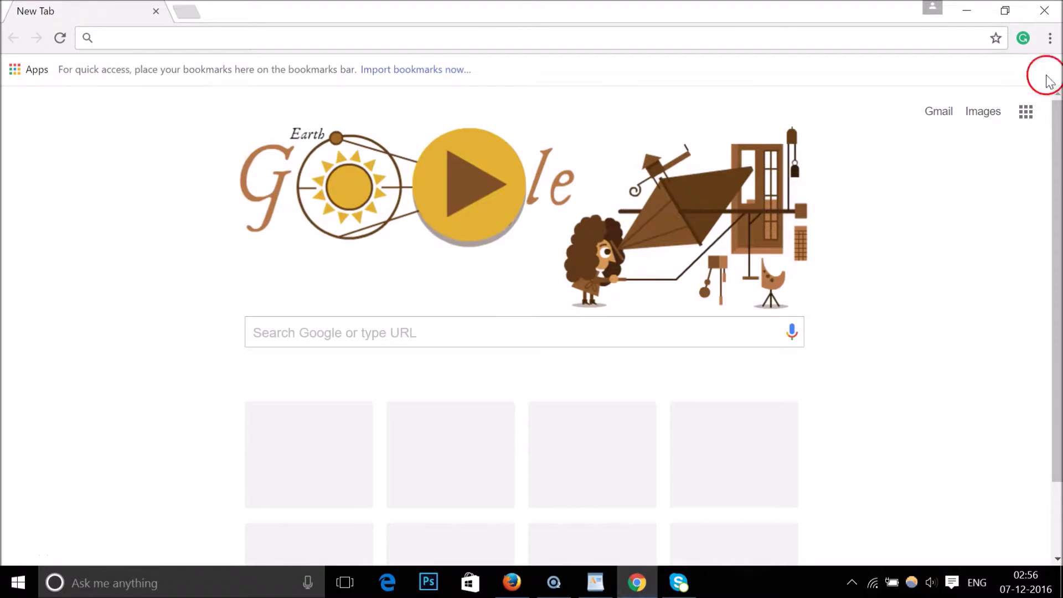
pyautogui.click(1054, 38)
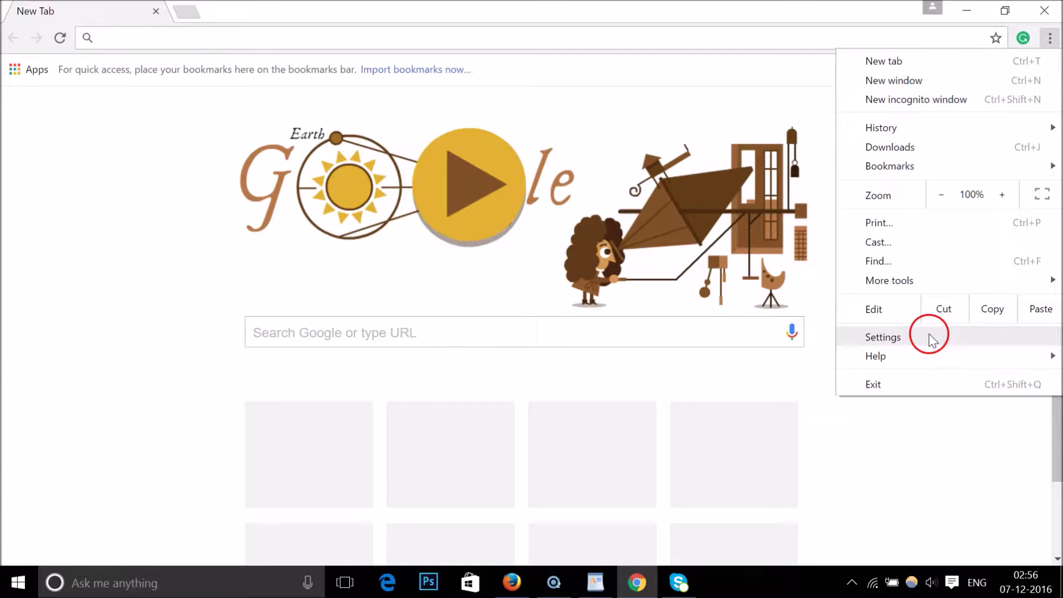
pyautogui.click(883, 337)
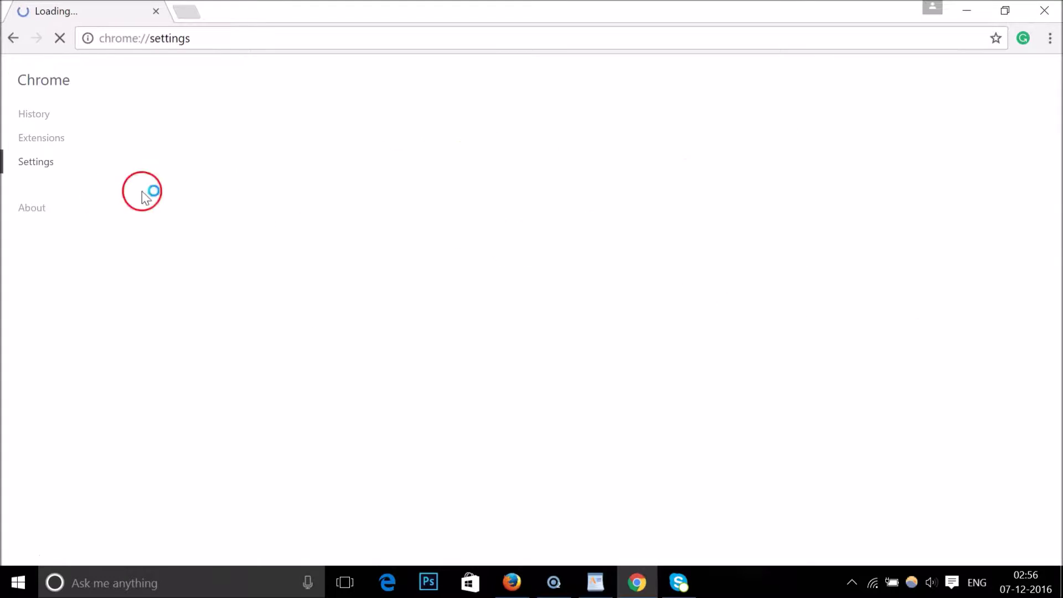
pyautogui.click(44, 145)
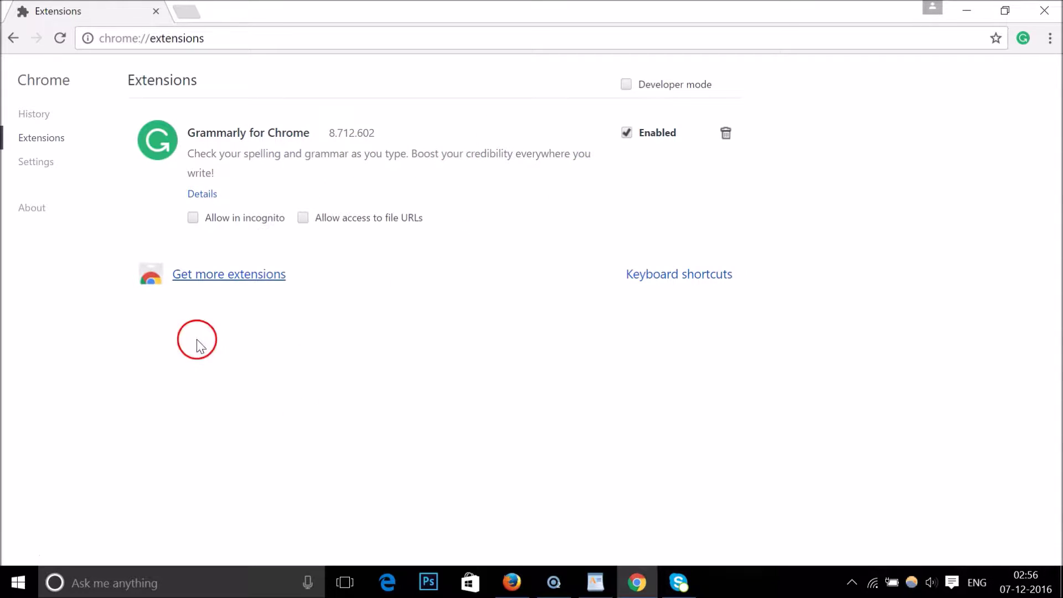
pyautogui.click(220, 275)
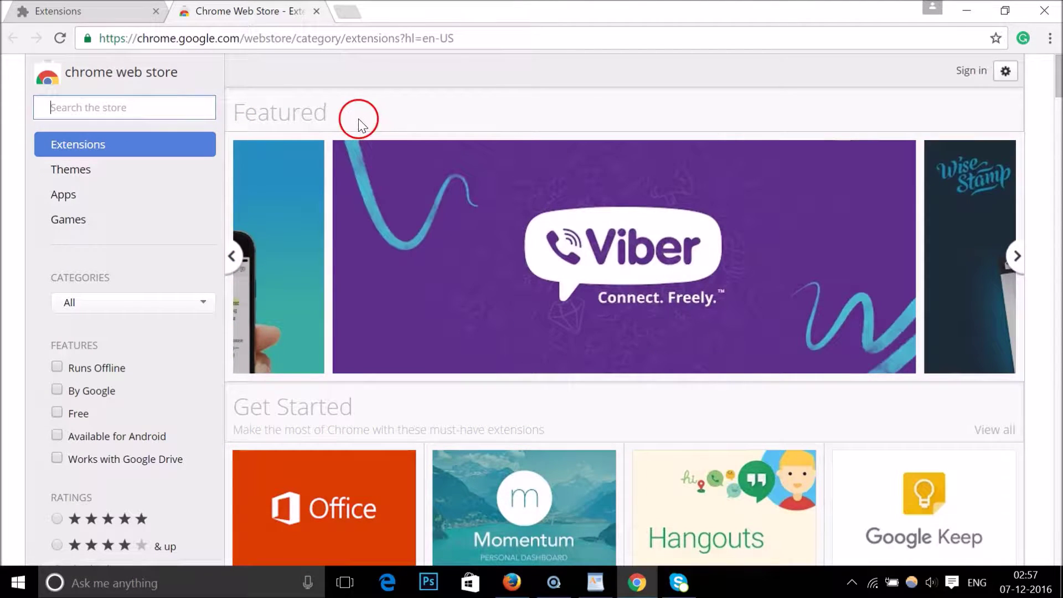
pyautogui.moveTo(656, 237)
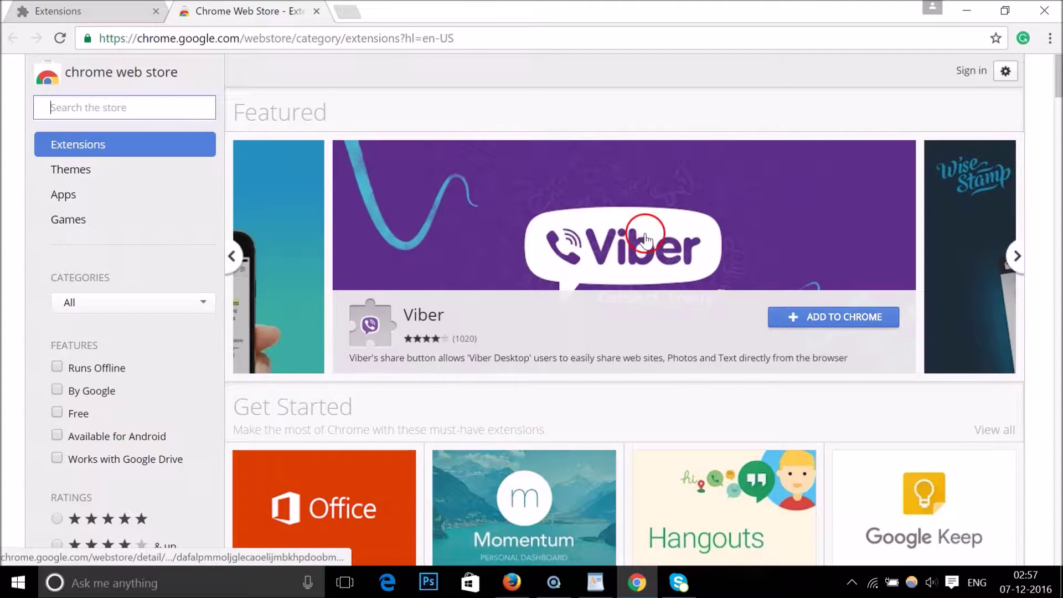
pyautogui.click(1018, 255)
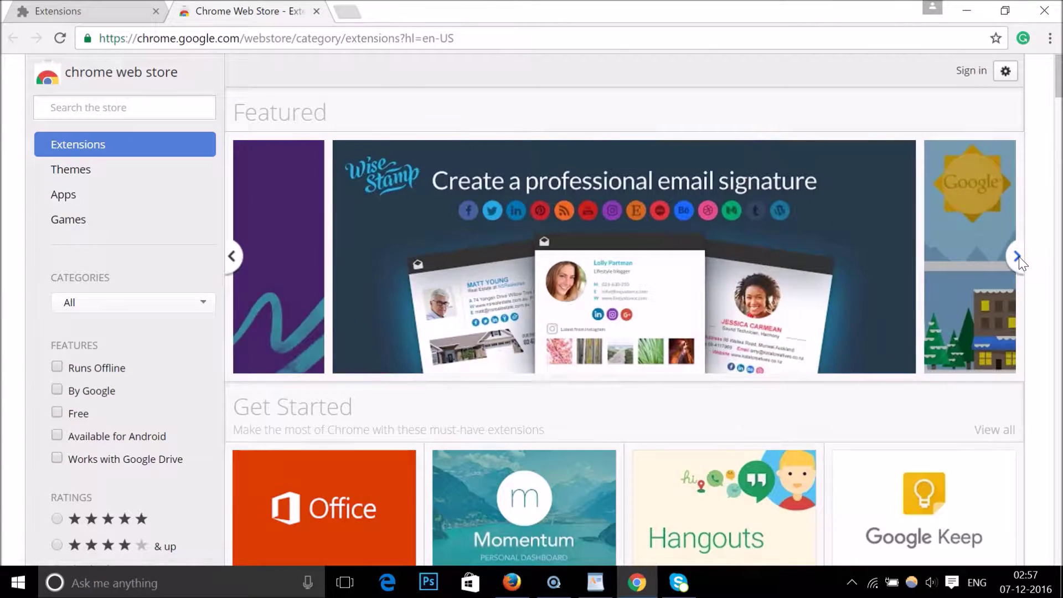
pyautogui.moveTo(677, 203)
pyautogui.click(714, 186)
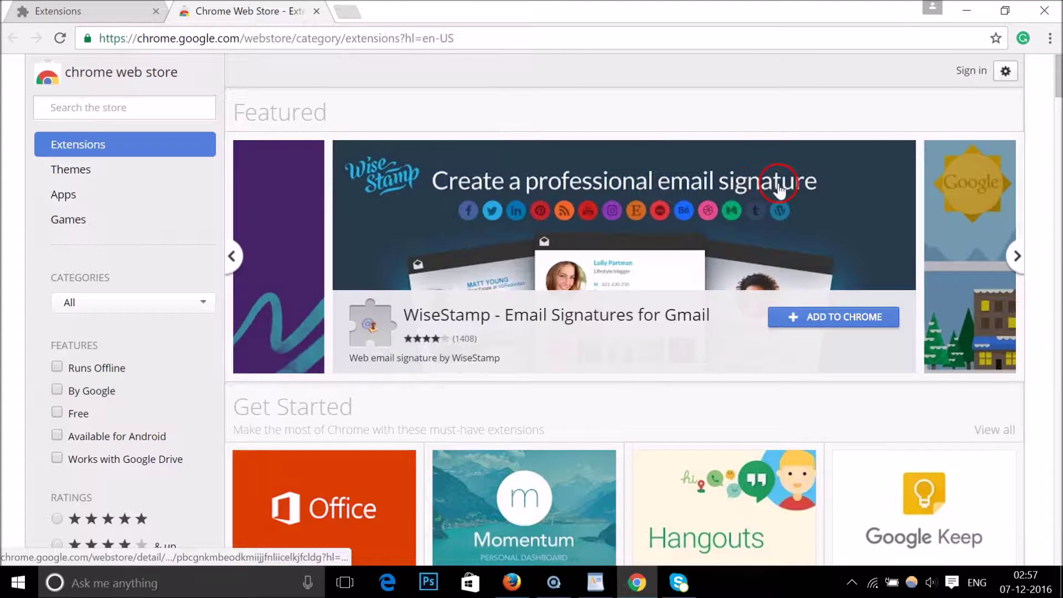
pyautogui.click(1016, 257)
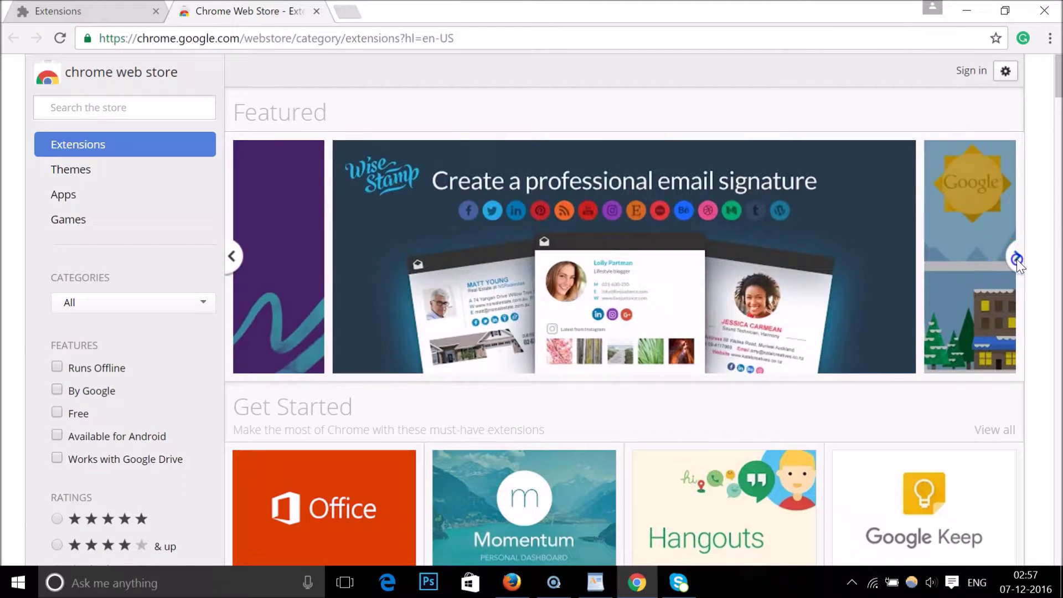
pyautogui.click(1016, 257)
pyautogui.click(326, 102)
pyautogui.click(305, 115)
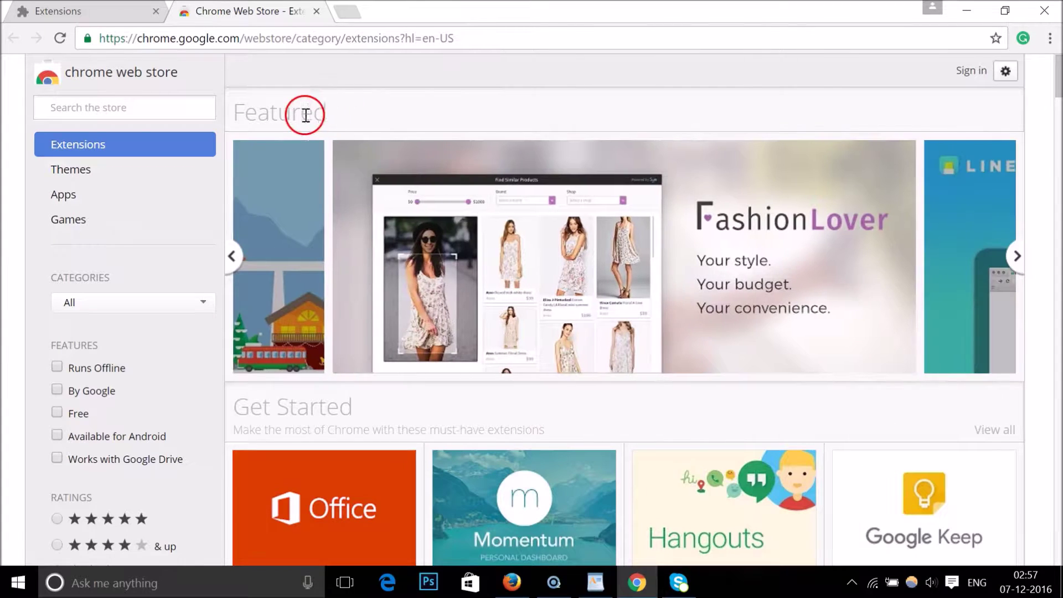
pyautogui.moveTo(600, 261)
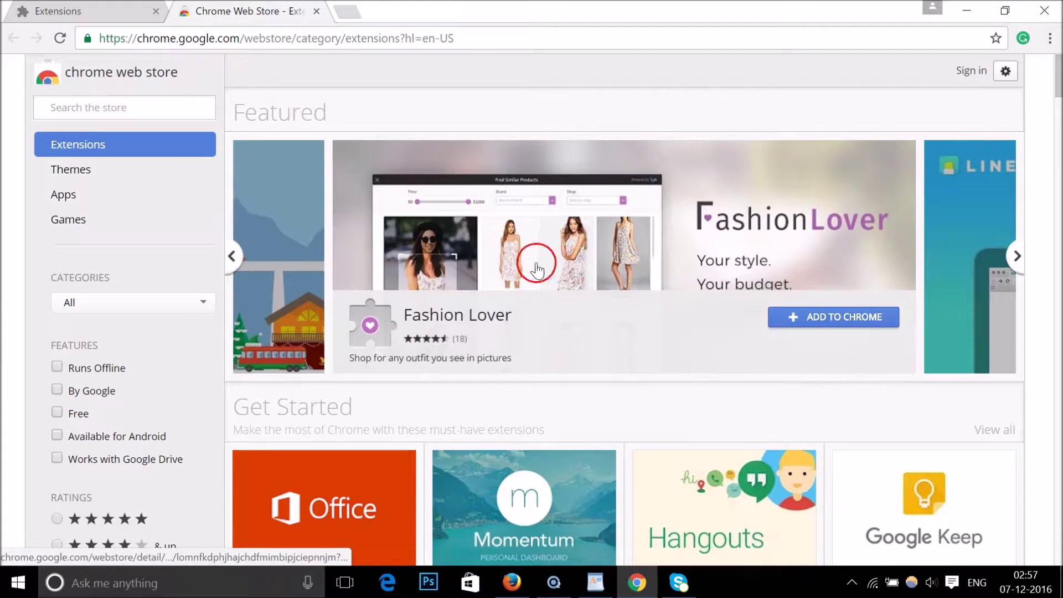
pyautogui.scroll(-3, 548, 404)
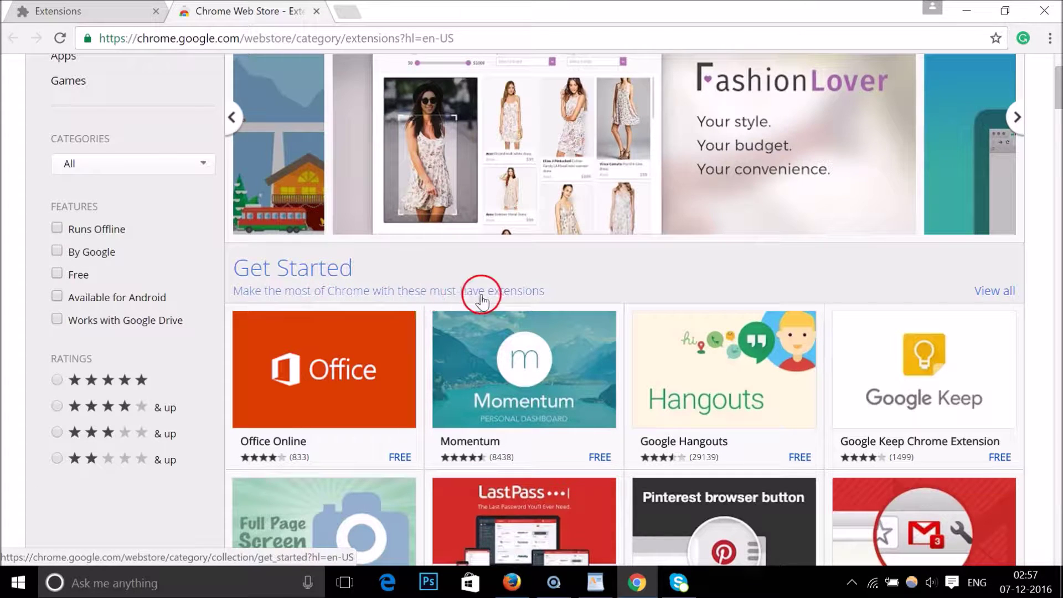
pyautogui.scroll(-5, 678, 274)
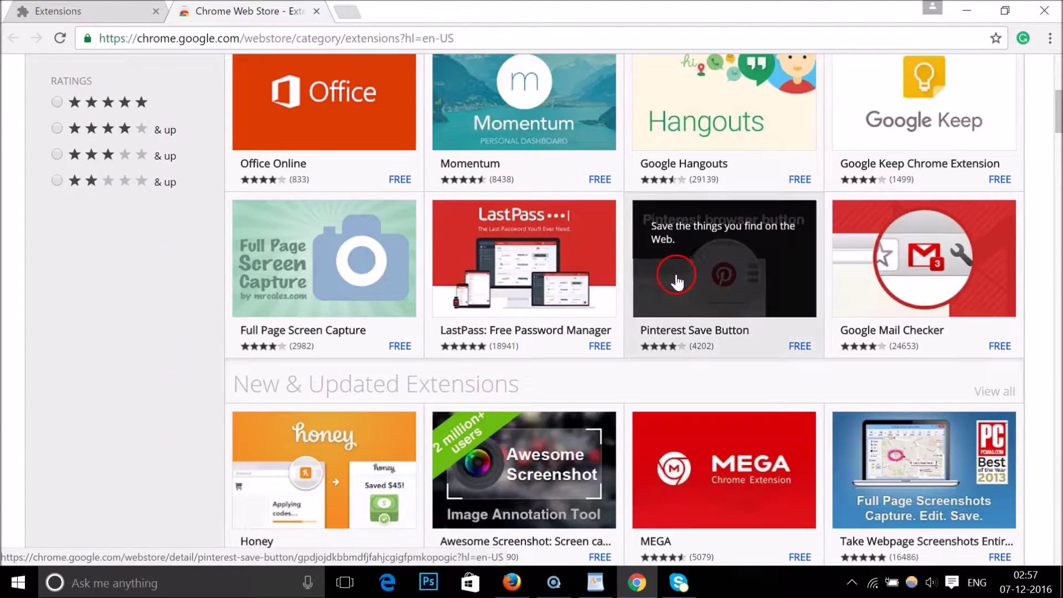
pyautogui.scroll(2, 408, 249)
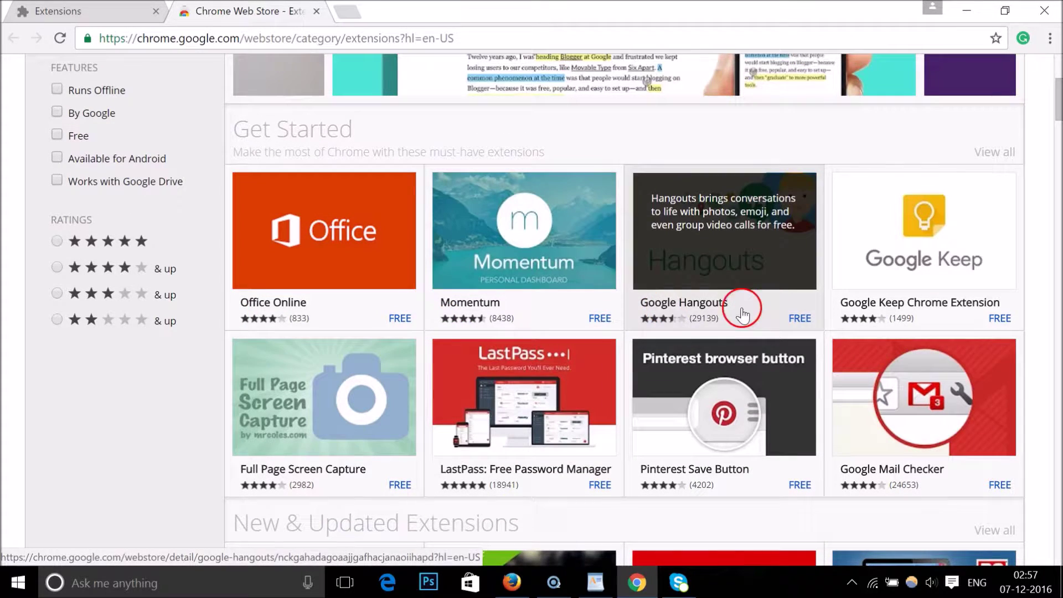
pyautogui.scroll(-2, 570, 290)
pyautogui.scroll(2, 570, 297)
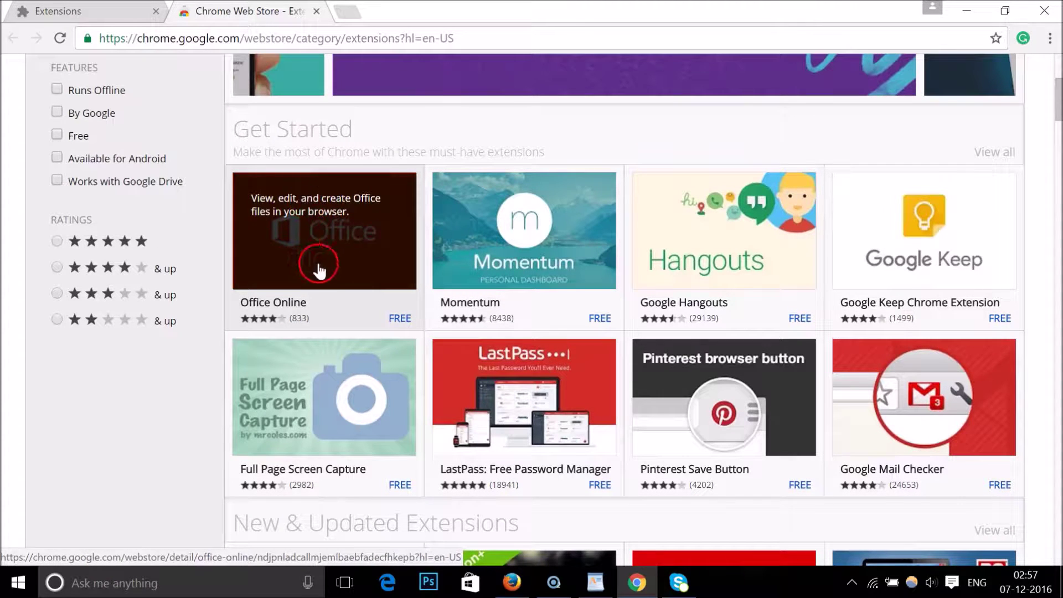
pyautogui.click(338, 243)
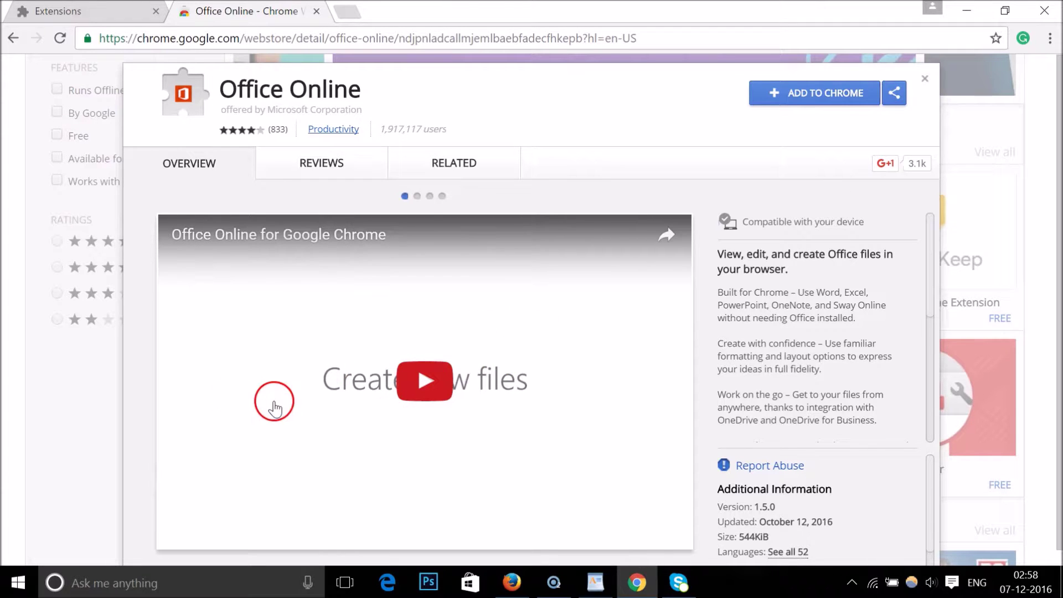
pyautogui.click(320, 169)
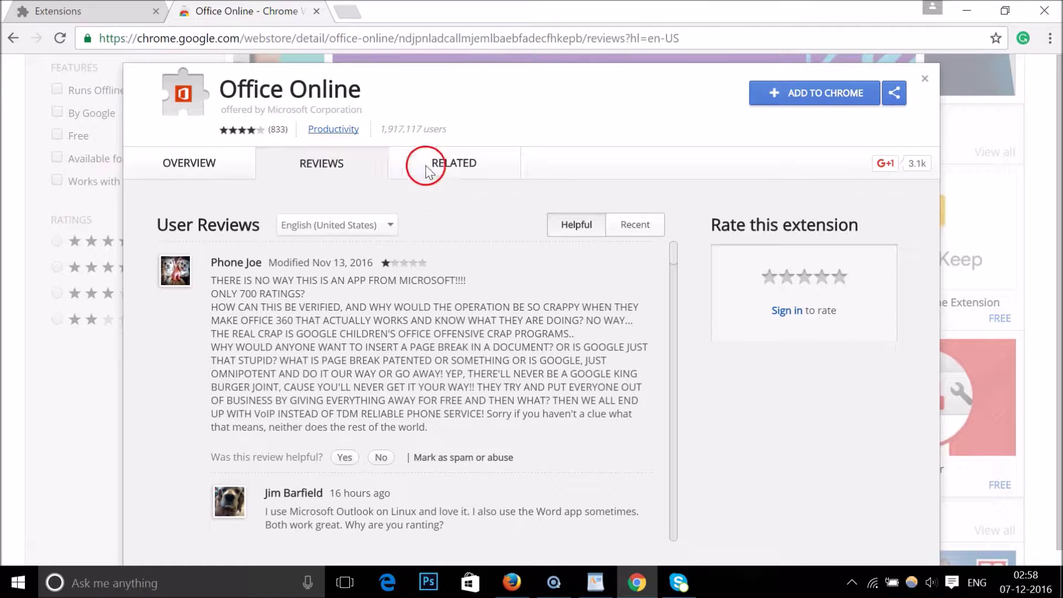
pyautogui.click(450, 163)
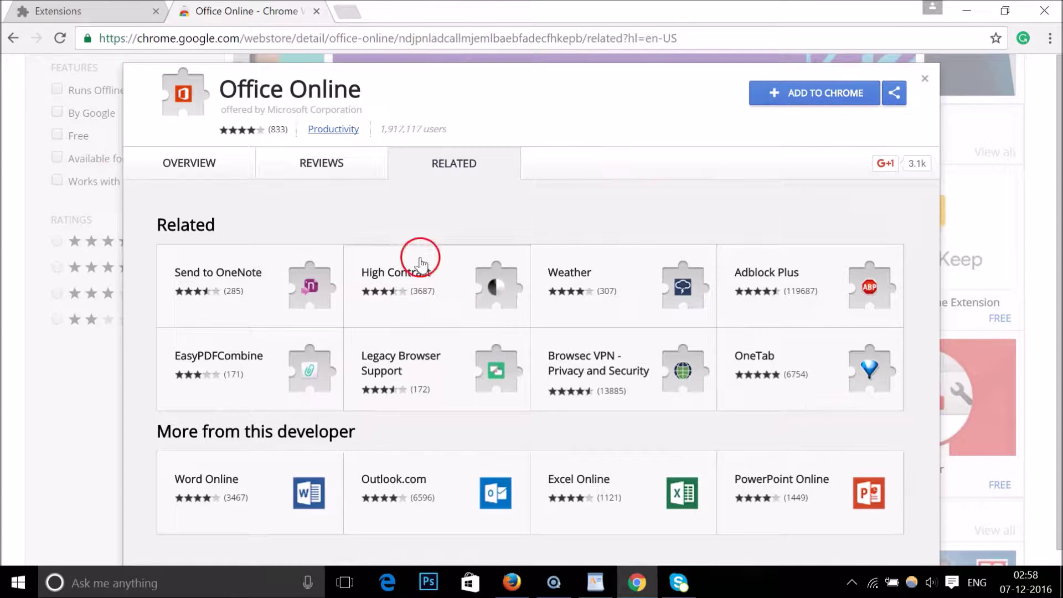
pyautogui.click(214, 169)
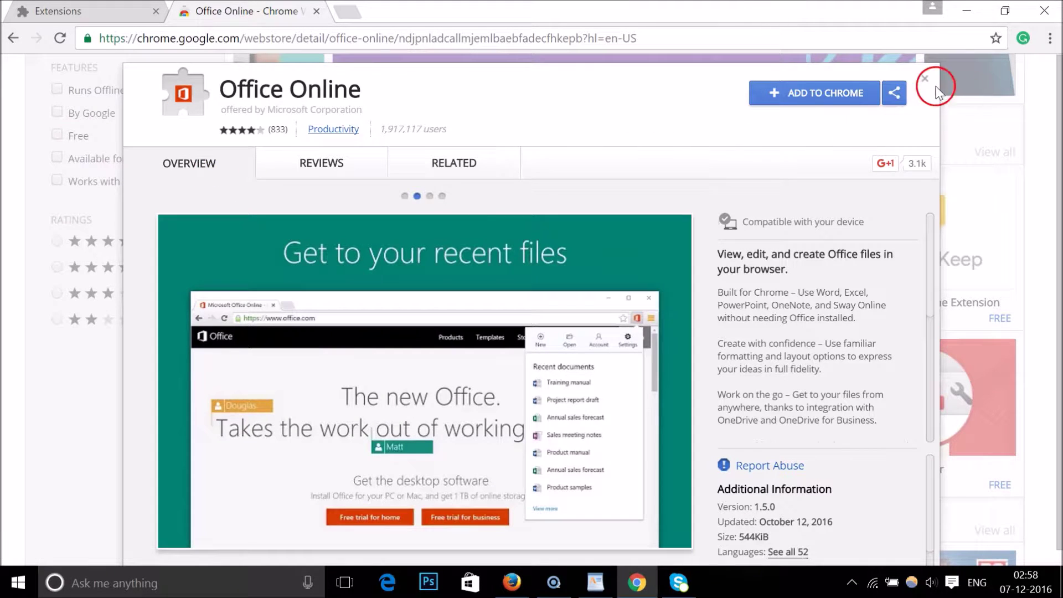
pyautogui.click(922, 82)
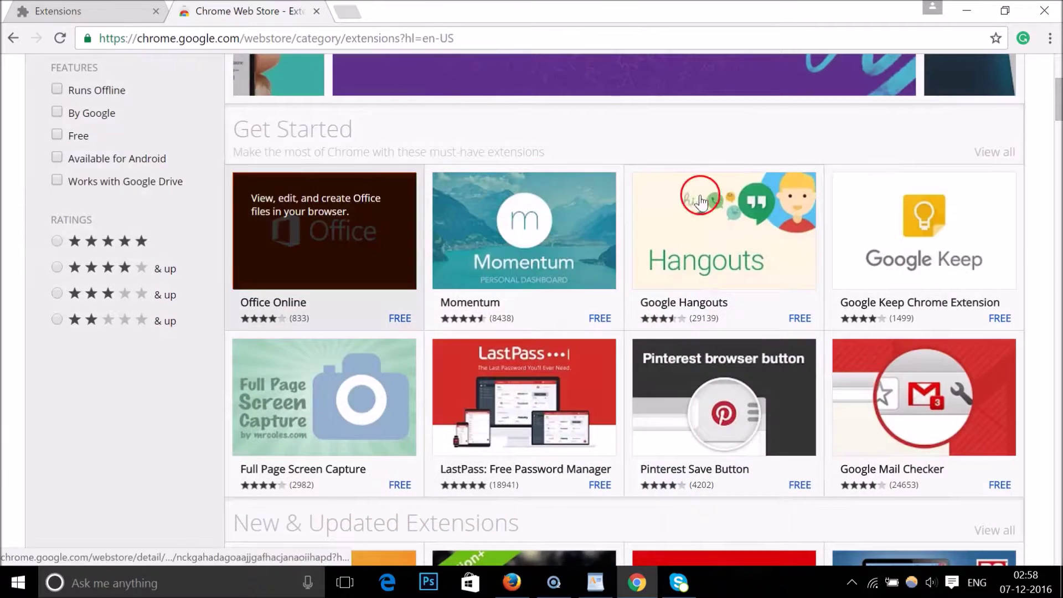
pyautogui.scroll(-3, 607, 275)
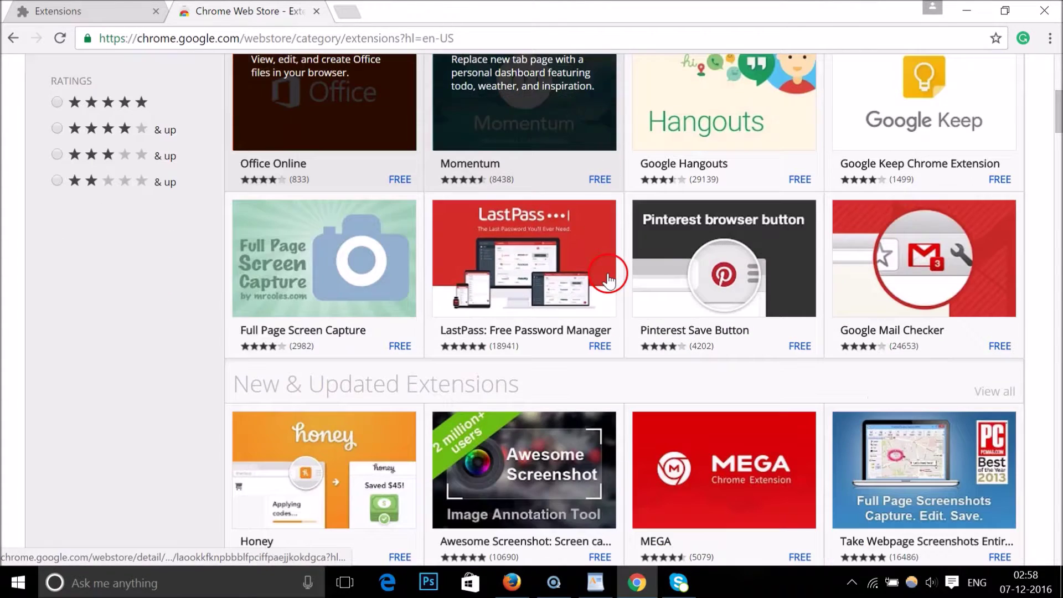
pyautogui.scroll(-5, 607, 277)
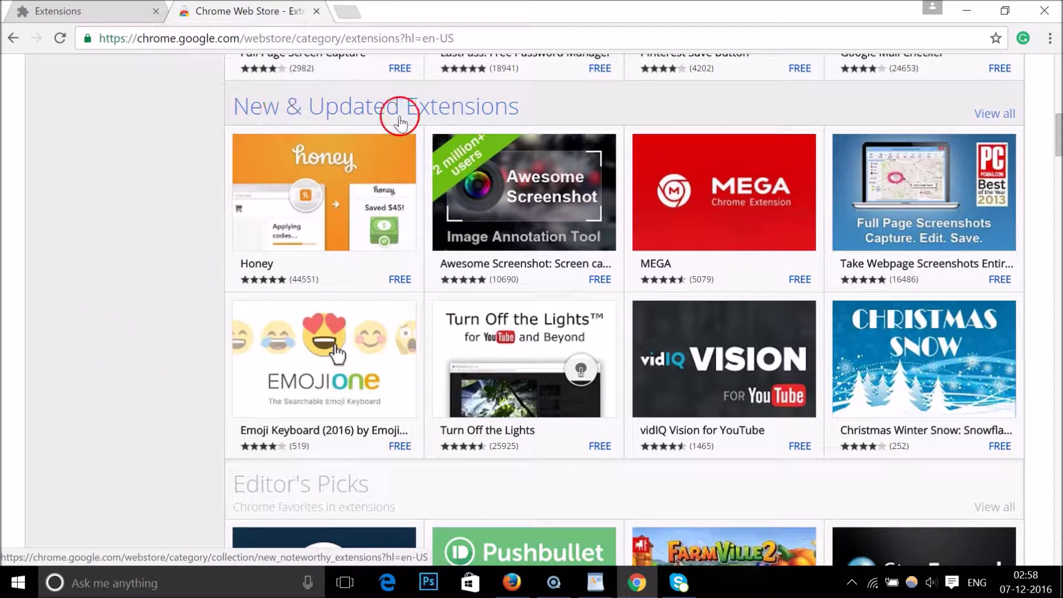
pyautogui.scroll(-1, 486, 277)
pyautogui.scroll(-5, 486, 283)
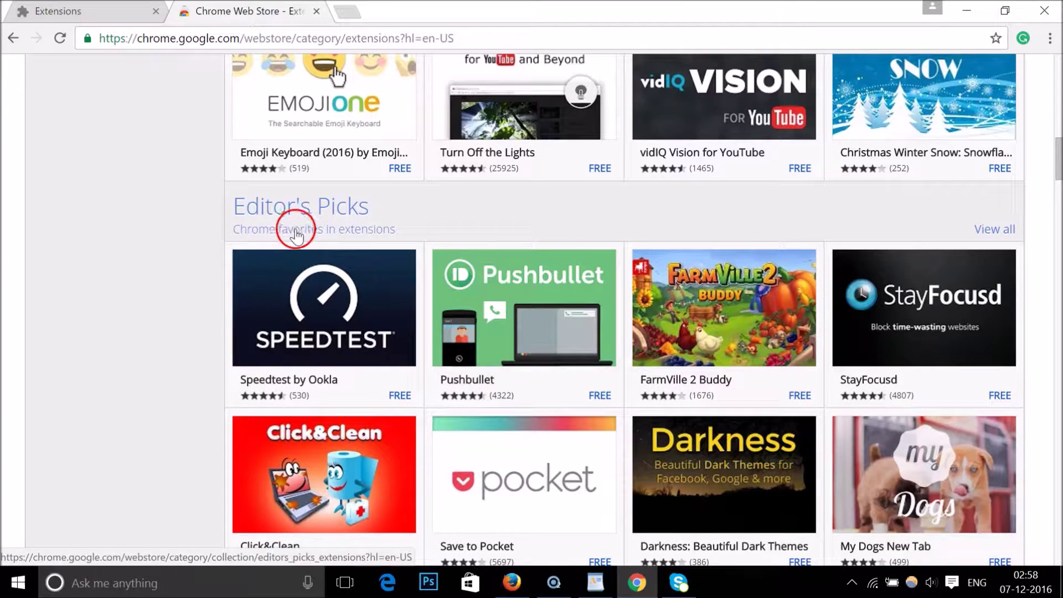
pyautogui.scroll(-5, 459, 235)
pyautogui.scroll(-3, 459, 240)
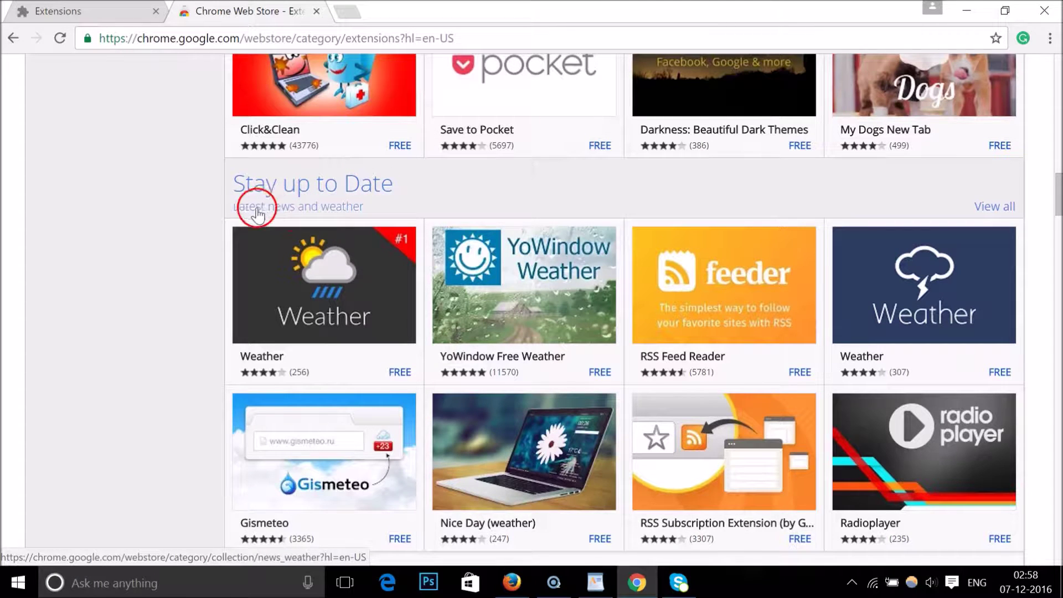
pyautogui.scroll(-5, 471, 279)
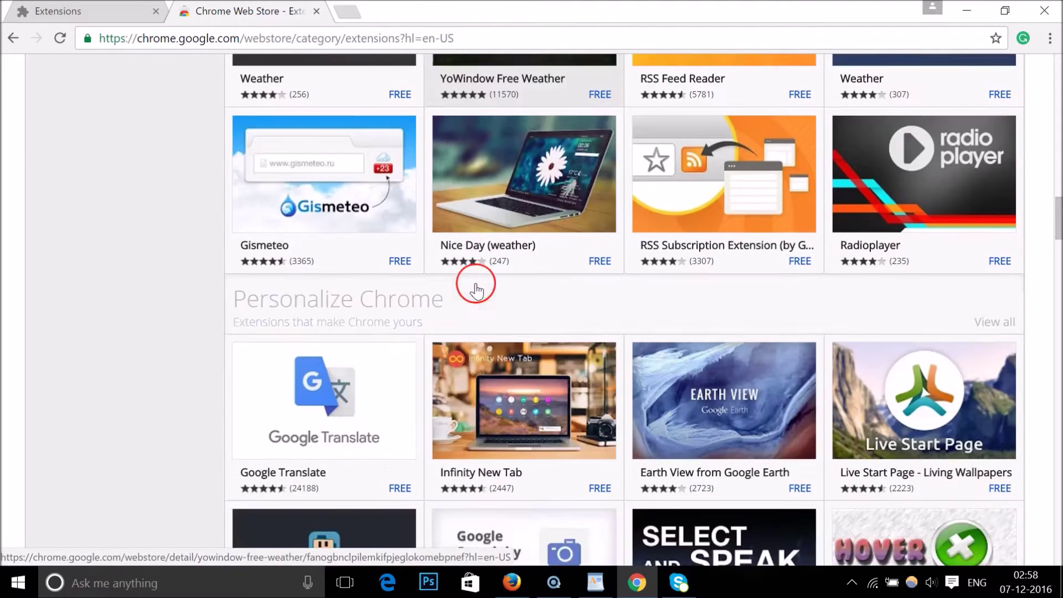
pyautogui.scroll(-3, 474, 280)
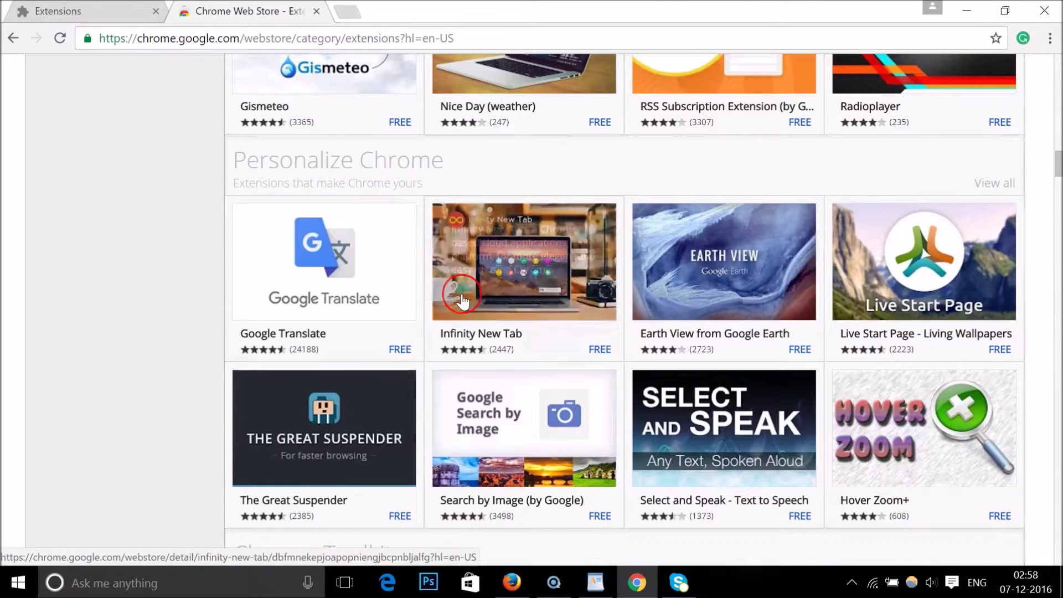
pyautogui.scroll(-5, 462, 301)
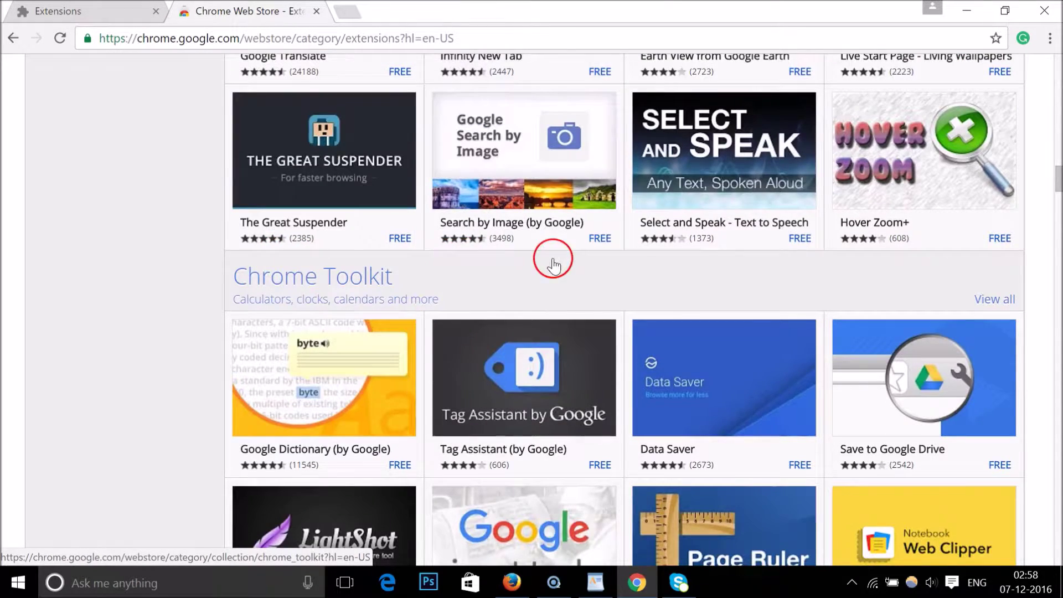
pyautogui.scroll(-10, 550, 256)
pyautogui.scroll(-5, 553, 265)
pyautogui.scroll(10, 569, 264)
pyautogui.scroll(8, 569, 264)
pyautogui.scroll(12, 569, 265)
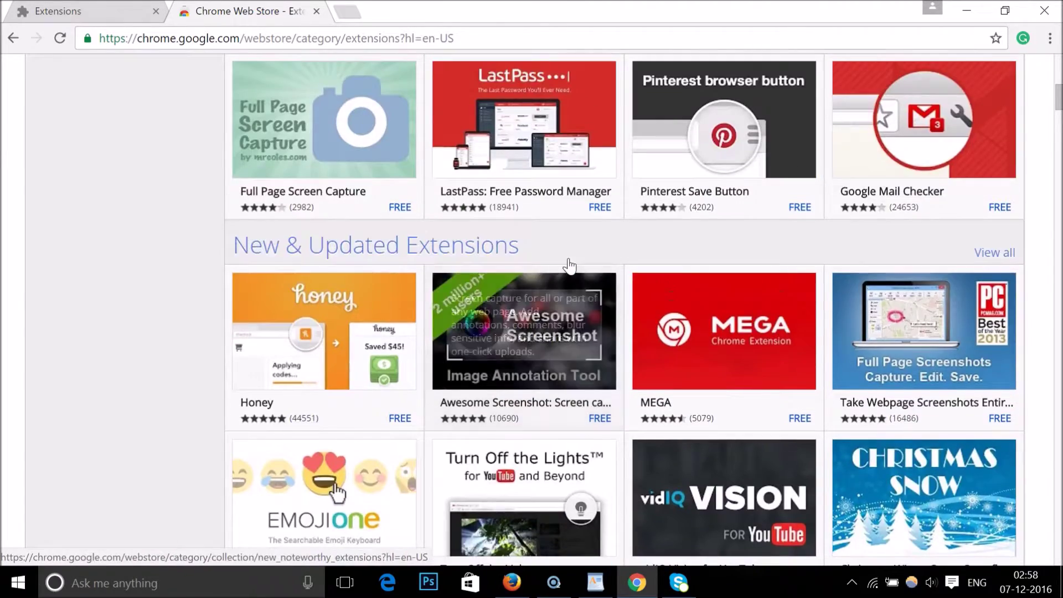
pyautogui.click(750, 240)
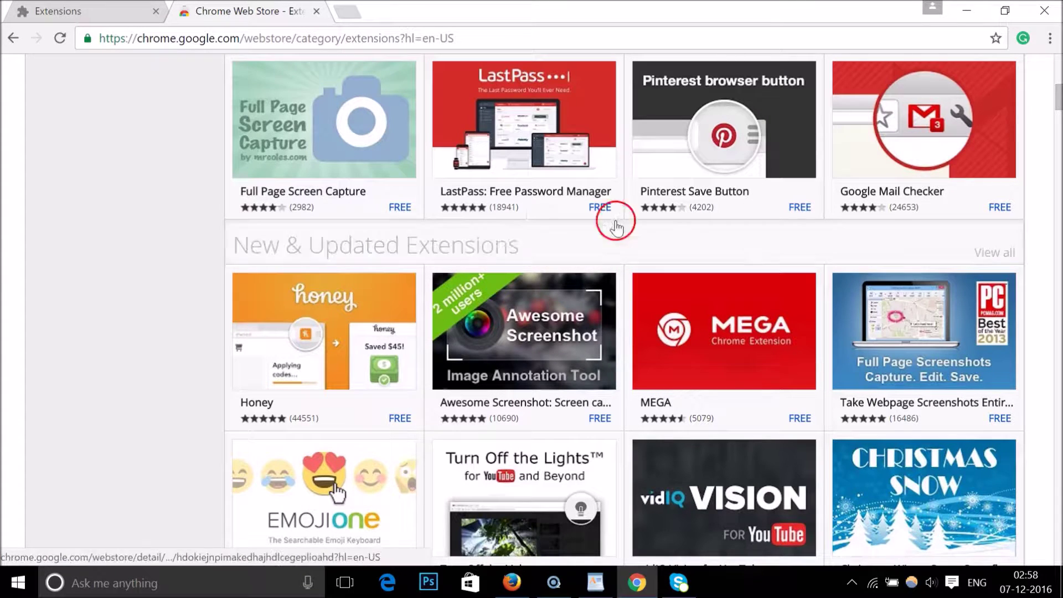
pyautogui.scroll(10, 487, 249)
pyautogui.click(475, 176)
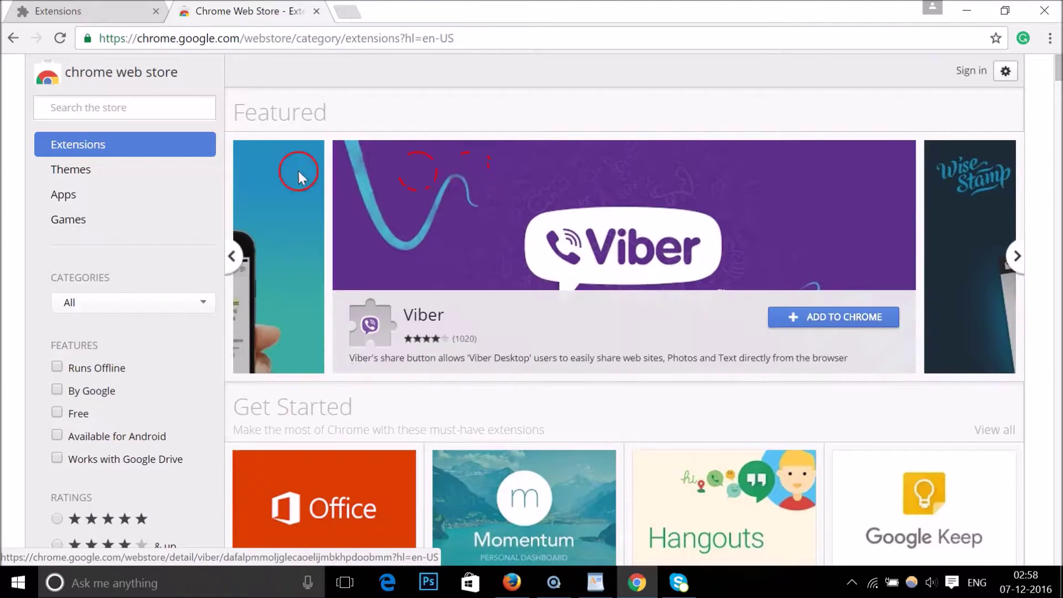
pyautogui.click(92, 114)
pyautogui.click(135, 105)
# Search the Web Store for 'awesome screenshot capture & annotate' and start adding Awesome Screenshot.
pyautogui.click(119, 107)
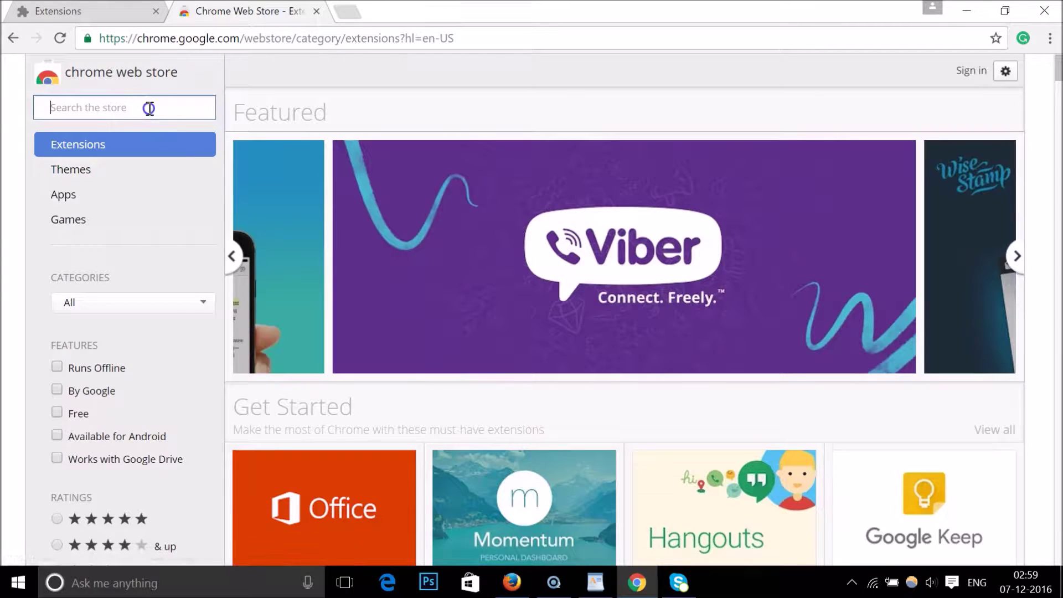
pyautogui.write('awesome')
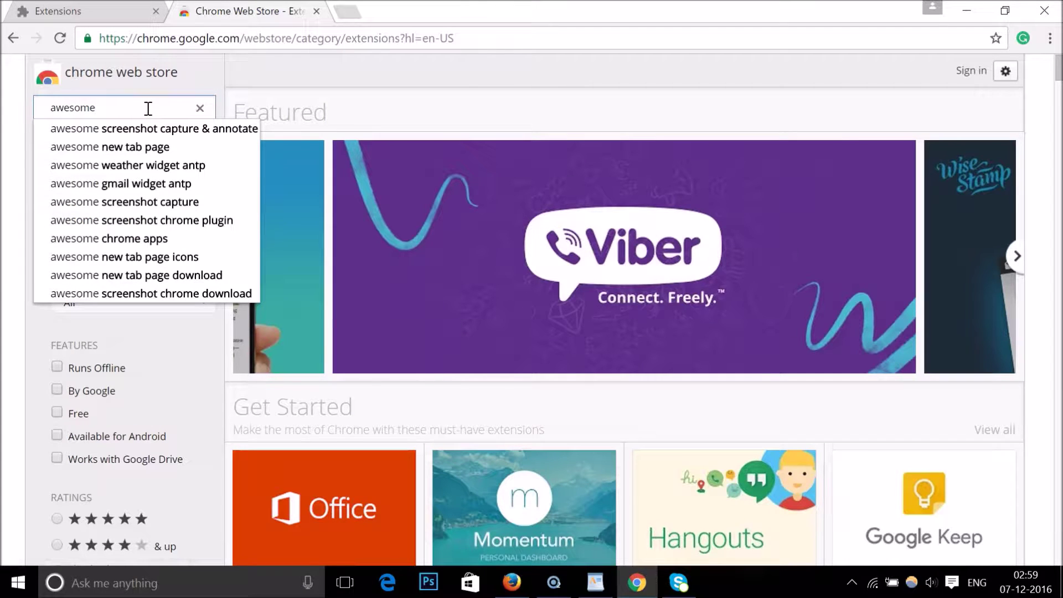
pyautogui.click(175, 127)
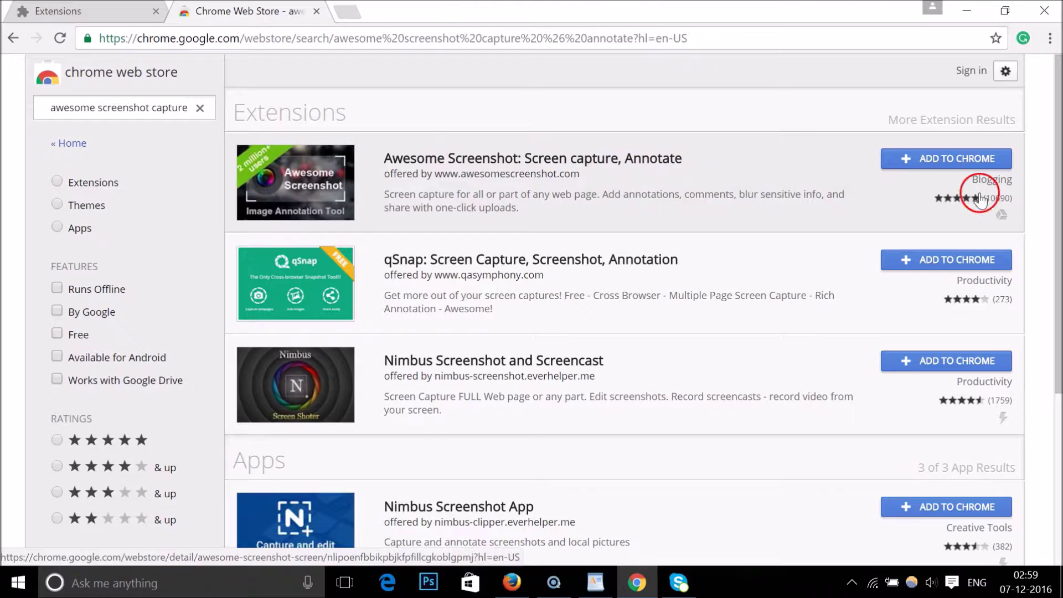
pyautogui.click(928, 166)
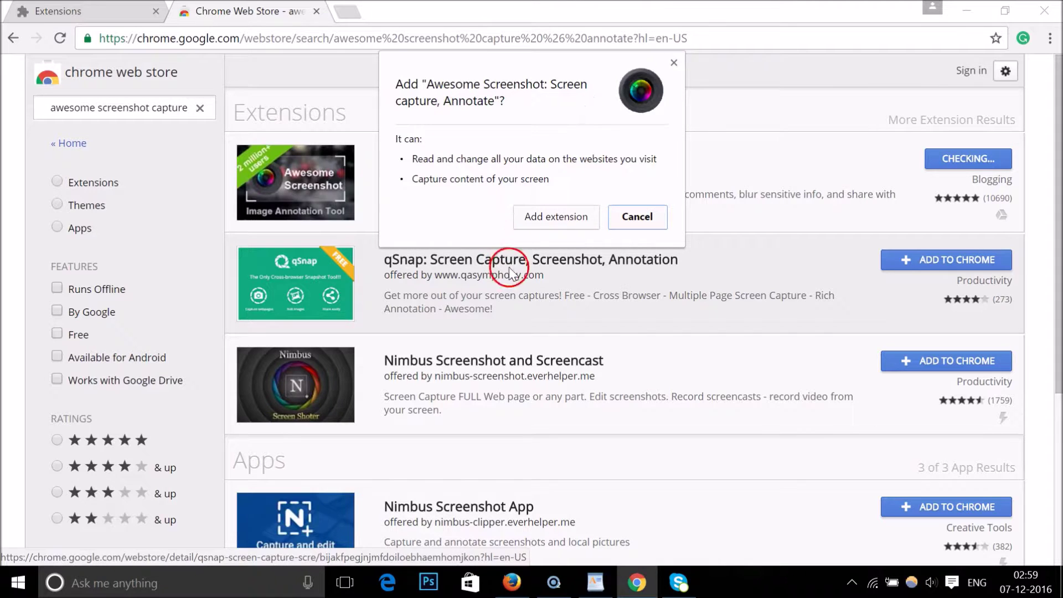
# Confirm installing the Awesome Screenshot extension.
pyautogui.click(552, 234)
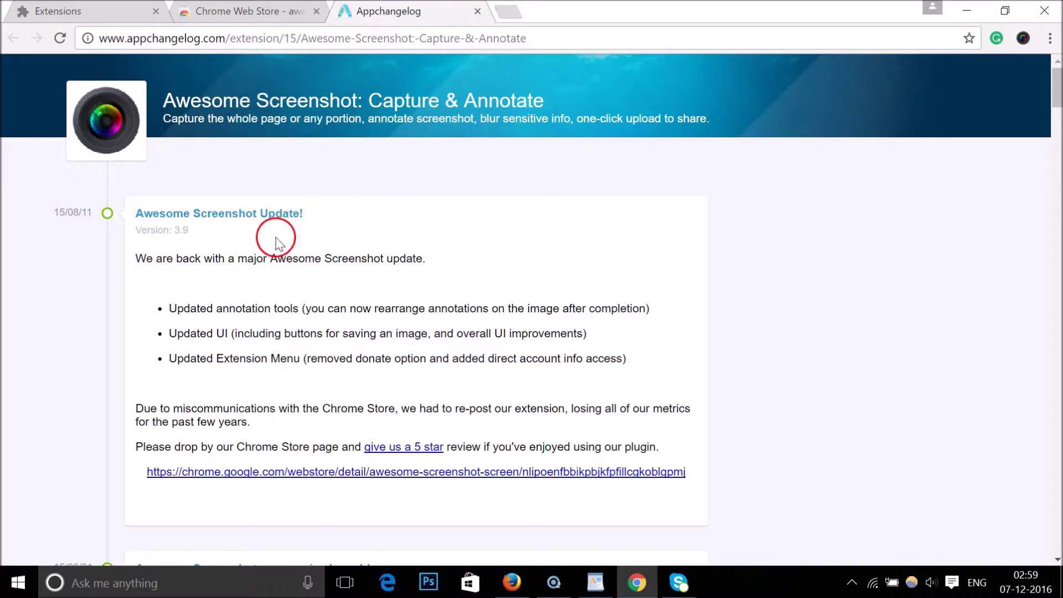
# Close the Awesome Screenshot changelog, check it's enabled in Extensions, and return to the store.
pyautogui.scroll(-2, 476, 221)
pyautogui.scroll(2, 476, 222)
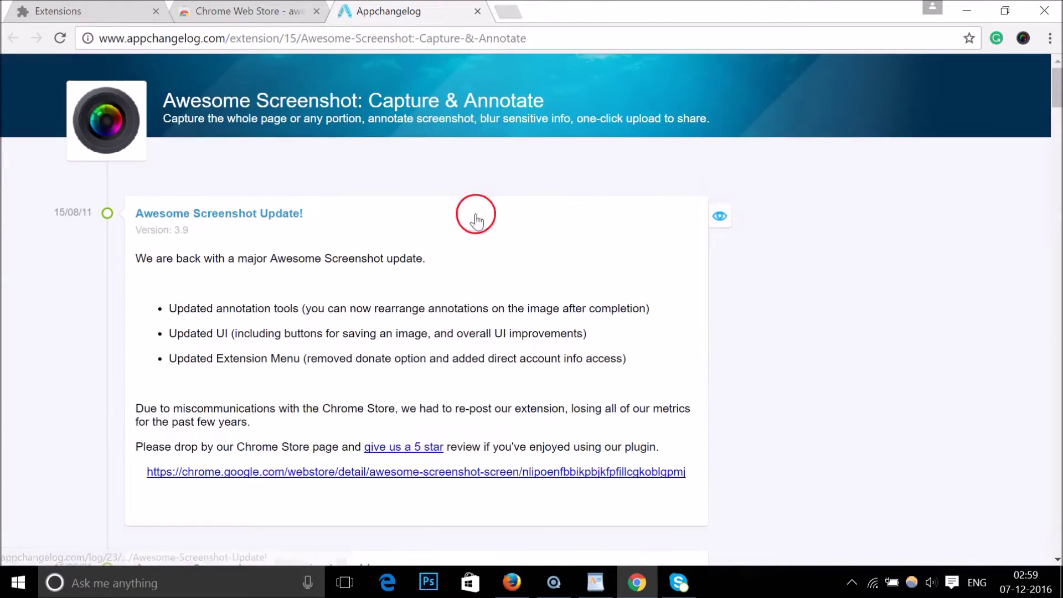
pyautogui.scroll(-10, 427, 146)
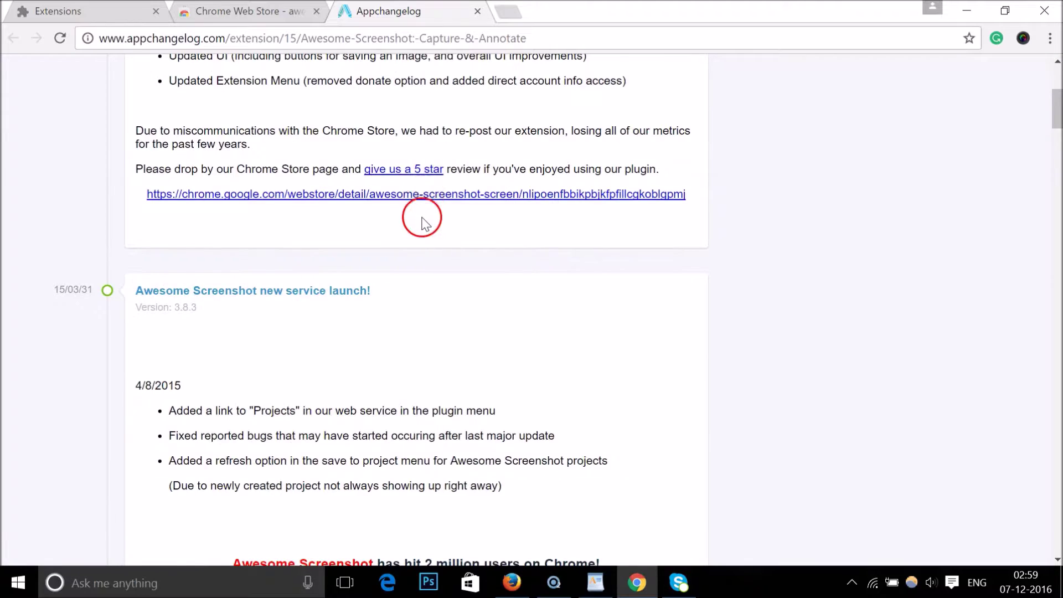
pyautogui.scroll(10, 423, 238)
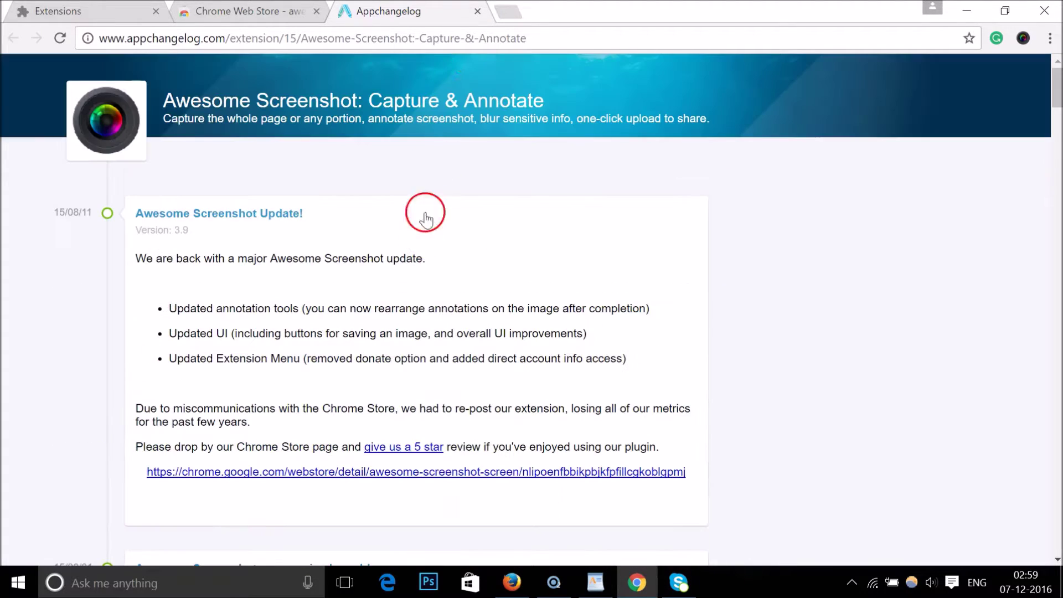
pyautogui.click(477, 12)
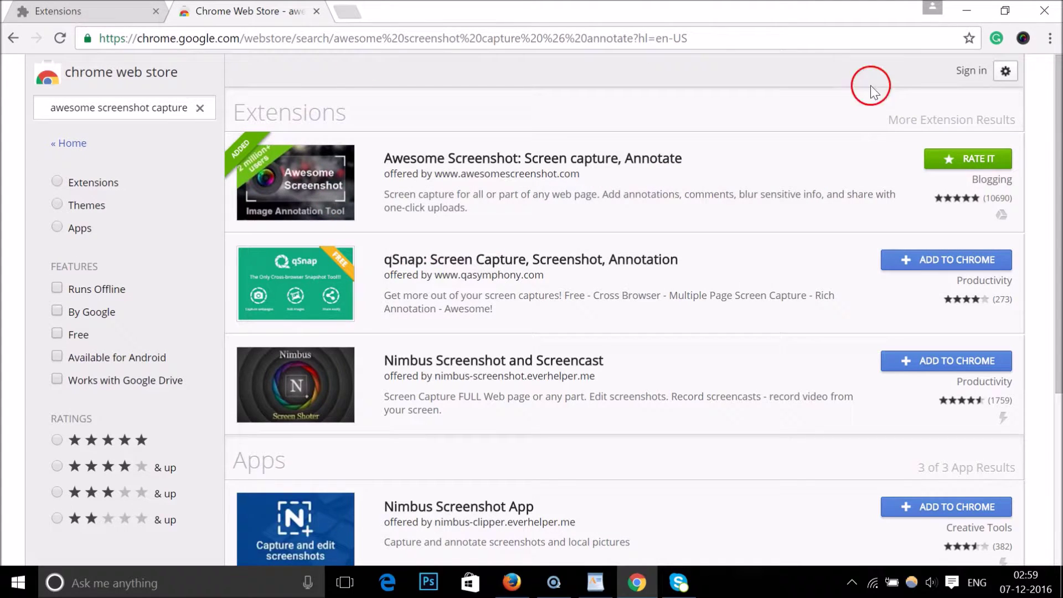
pyautogui.hotkey('ctrl', 'shift', 'Tab')
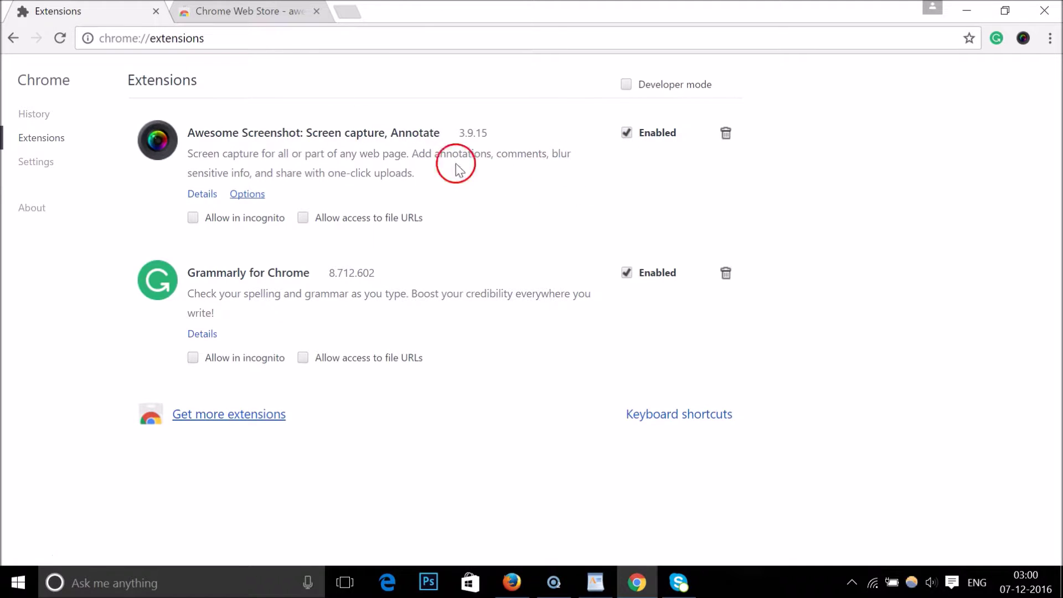
pyautogui.click(251, 13)
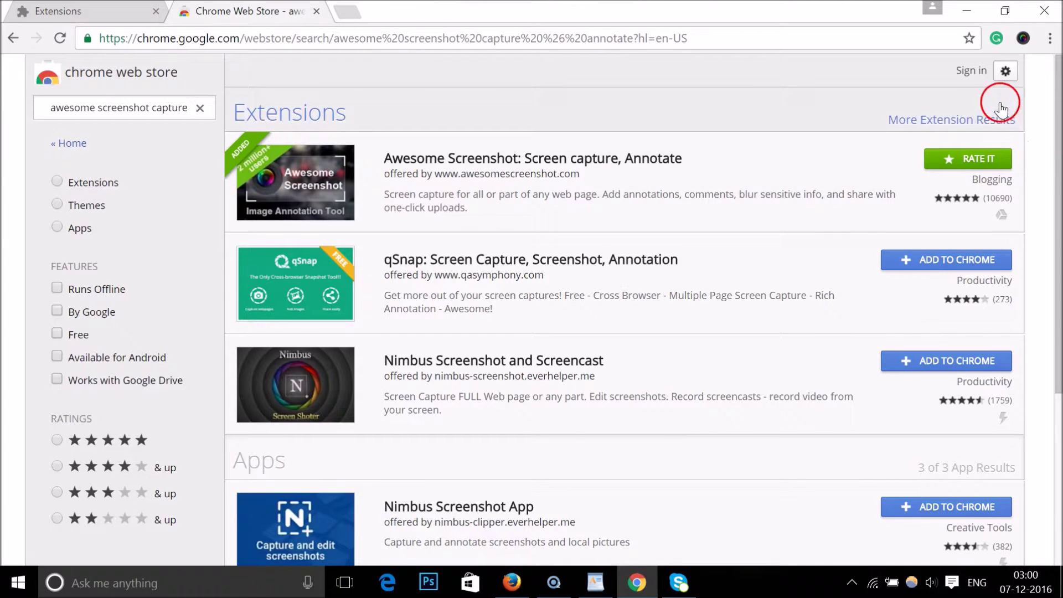
# Browse the store's Extensions category to Editor's Picks and open Speedtest by Ookla's details.
pyautogui.click(200, 108)
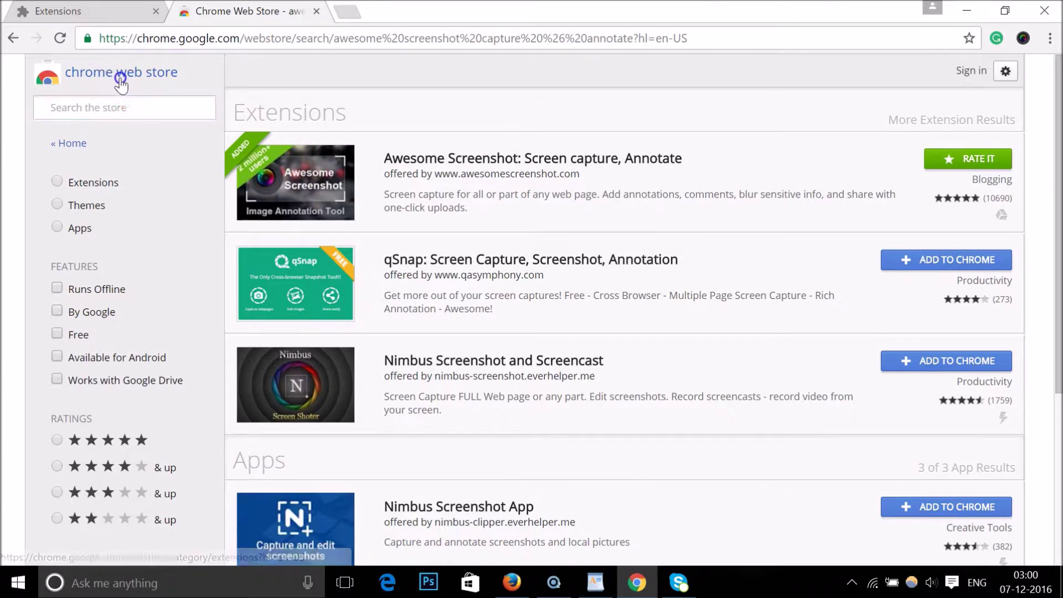
pyautogui.click(119, 76)
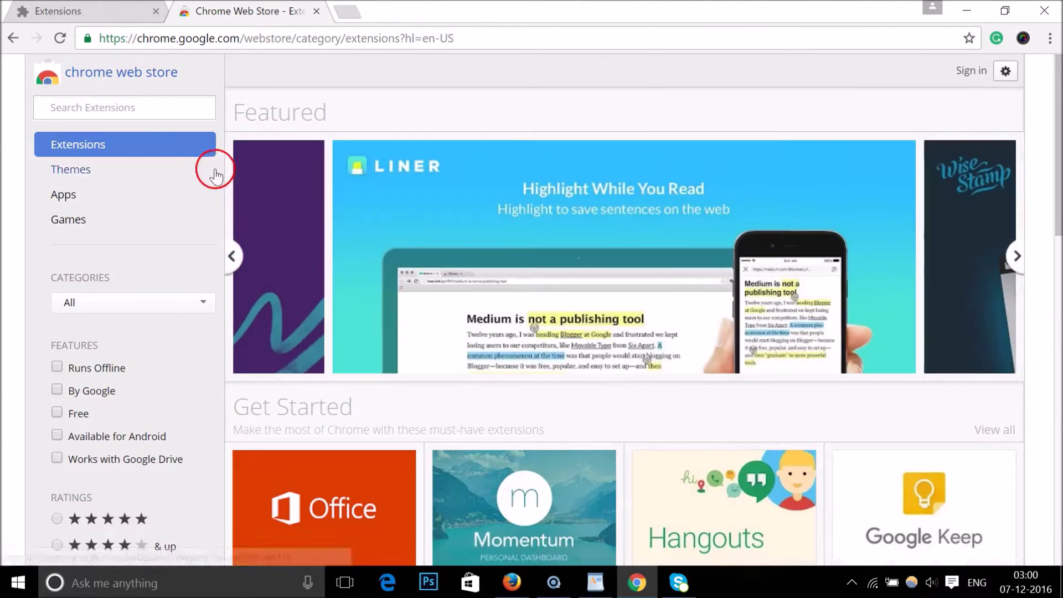
pyautogui.click(128, 156)
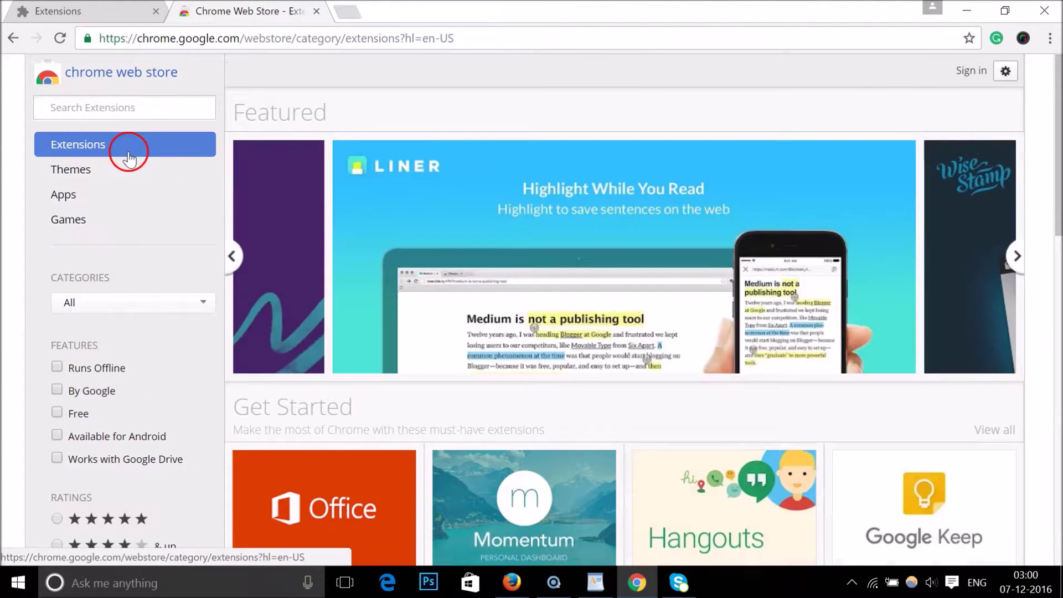
pyautogui.scroll(-8, 491, 225)
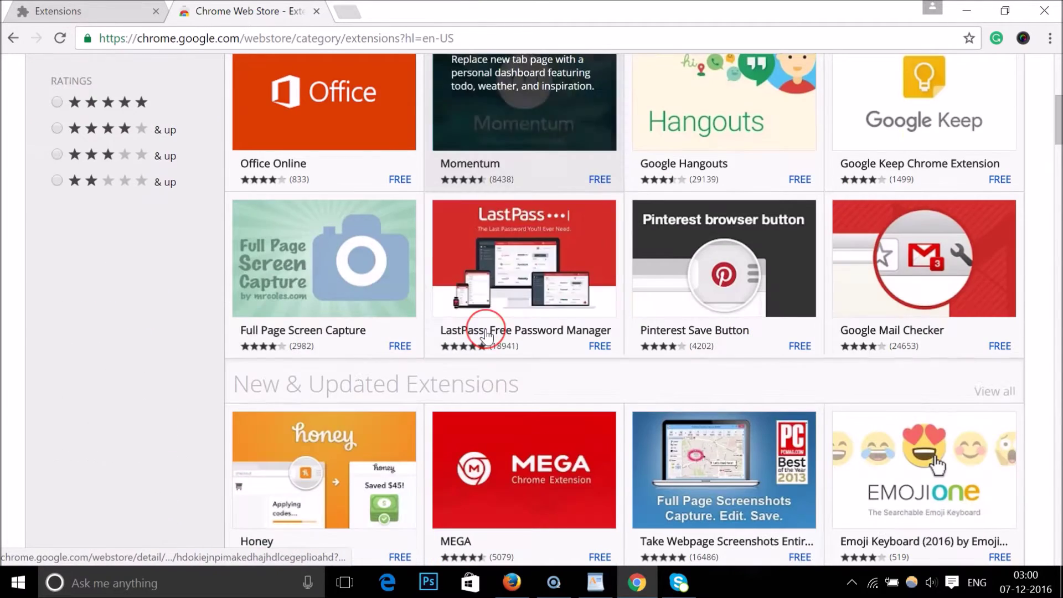
pyautogui.scroll(-3, 485, 332)
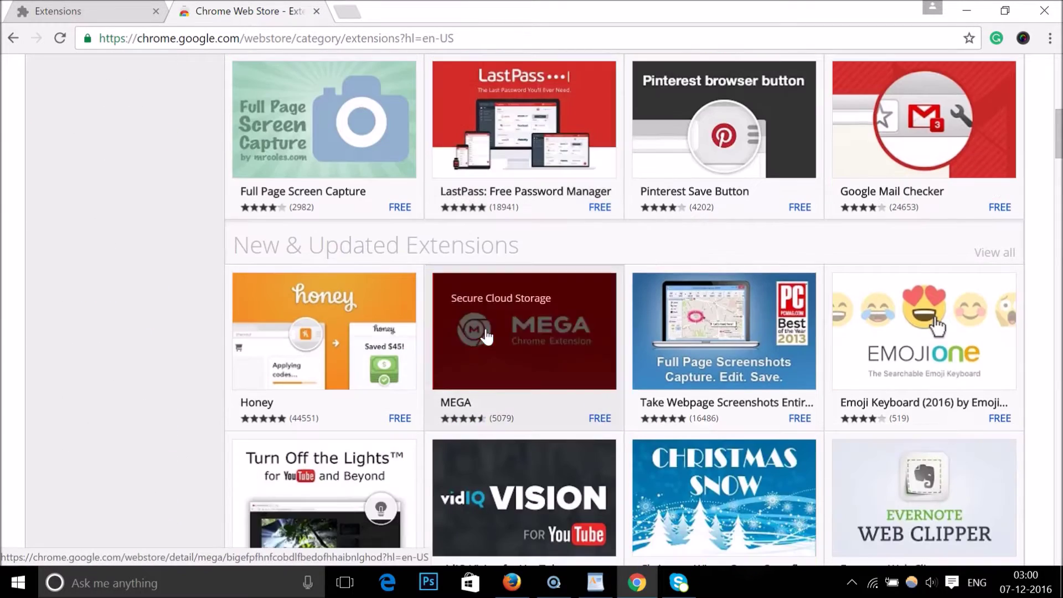
pyautogui.scroll(5, 397, 313)
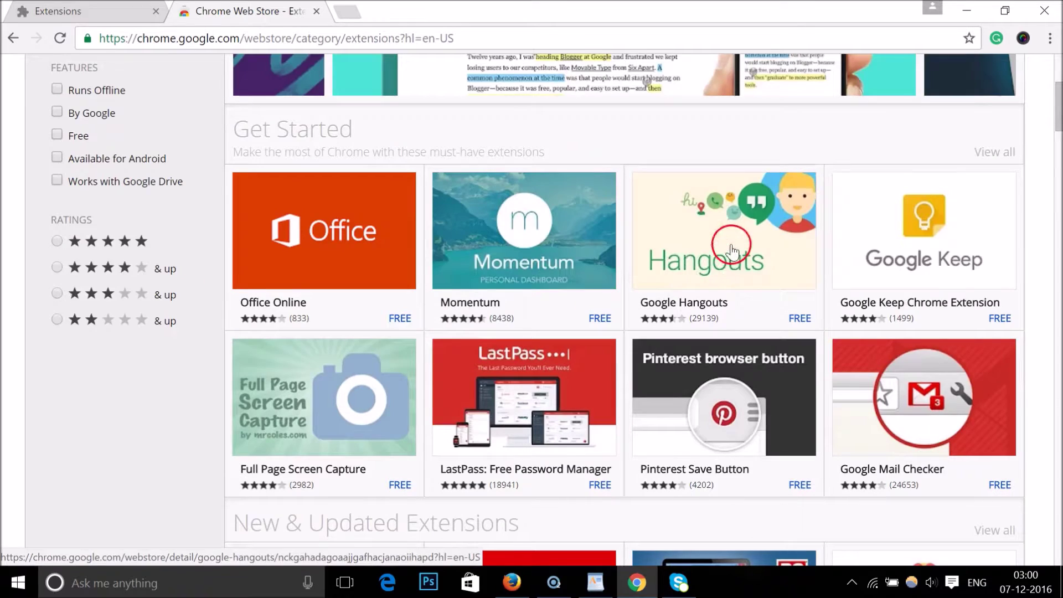
pyautogui.scroll(-13, 725, 244)
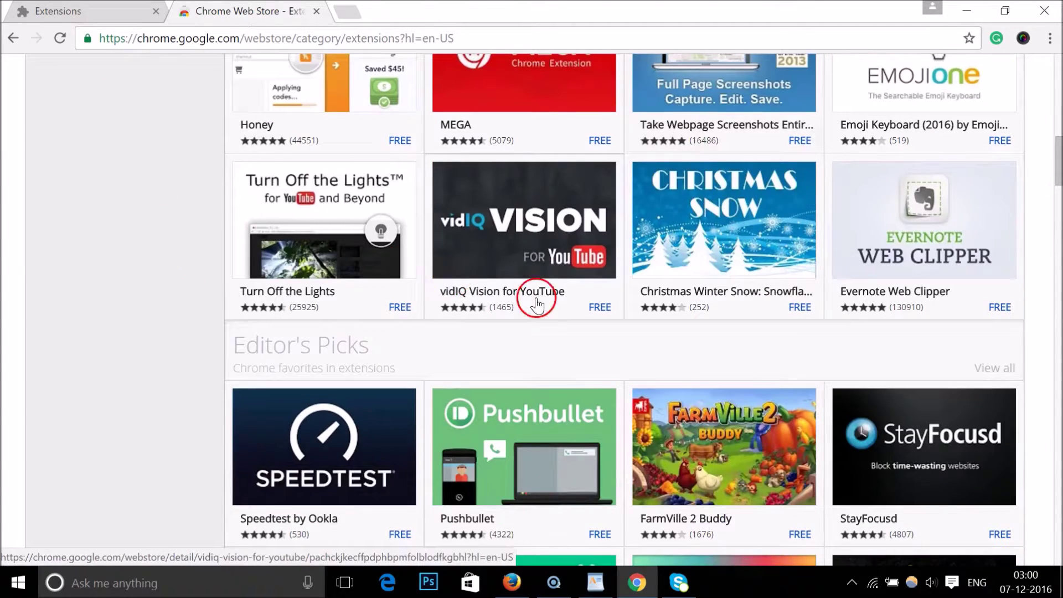
pyautogui.scroll(-5, 536, 304)
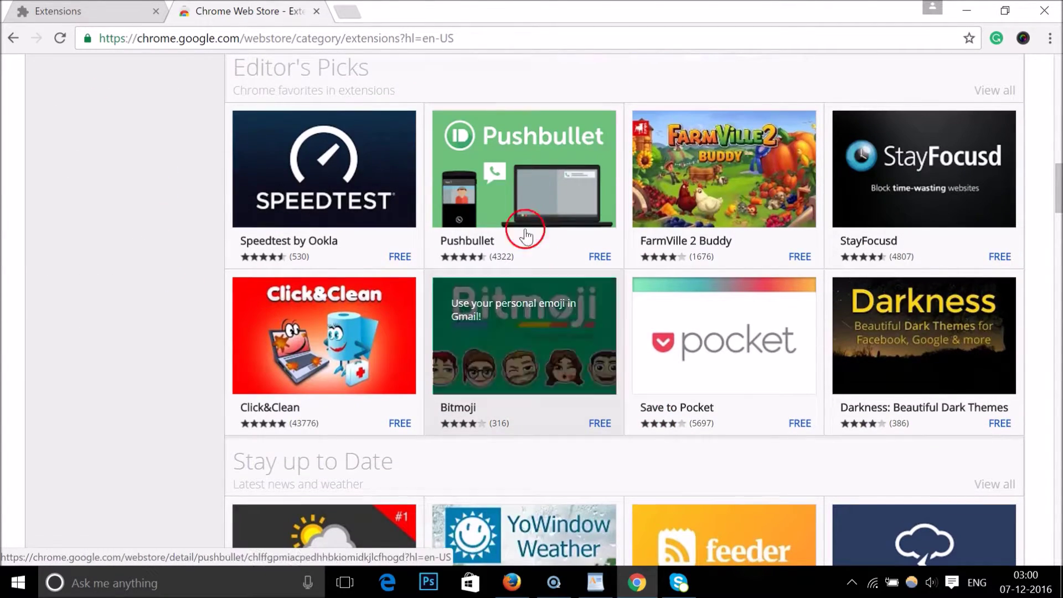
pyautogui.click(301, 191)
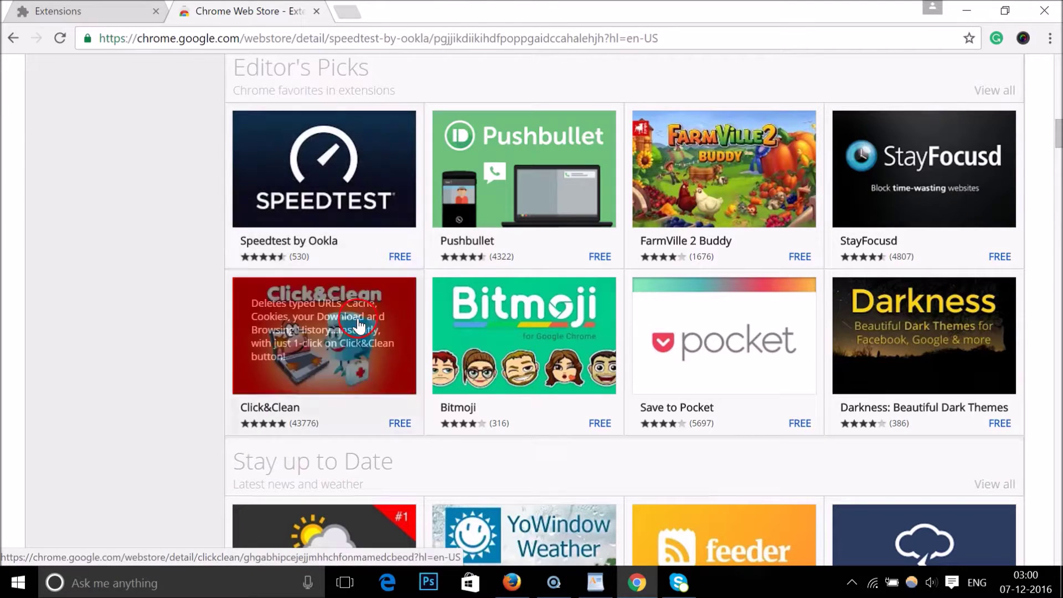
pyautogui.click(307, 178)
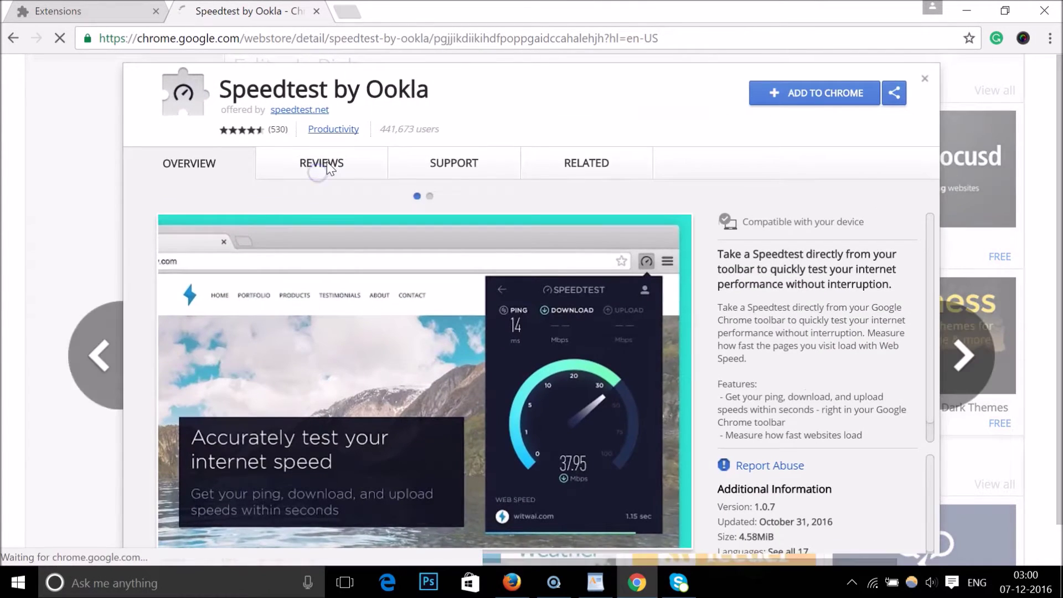
pyautogui.click(331, 212)
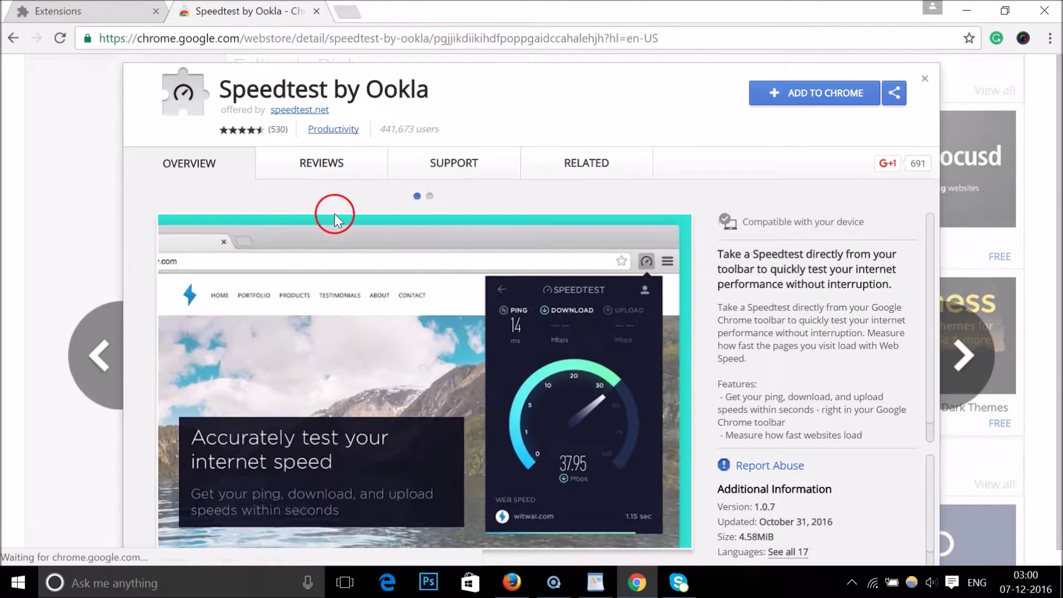
# Add Speedtest by Ookla to Chrome, dismiss the added notice, and return to the Extensions tab.
pyautogui.click(766, 96)
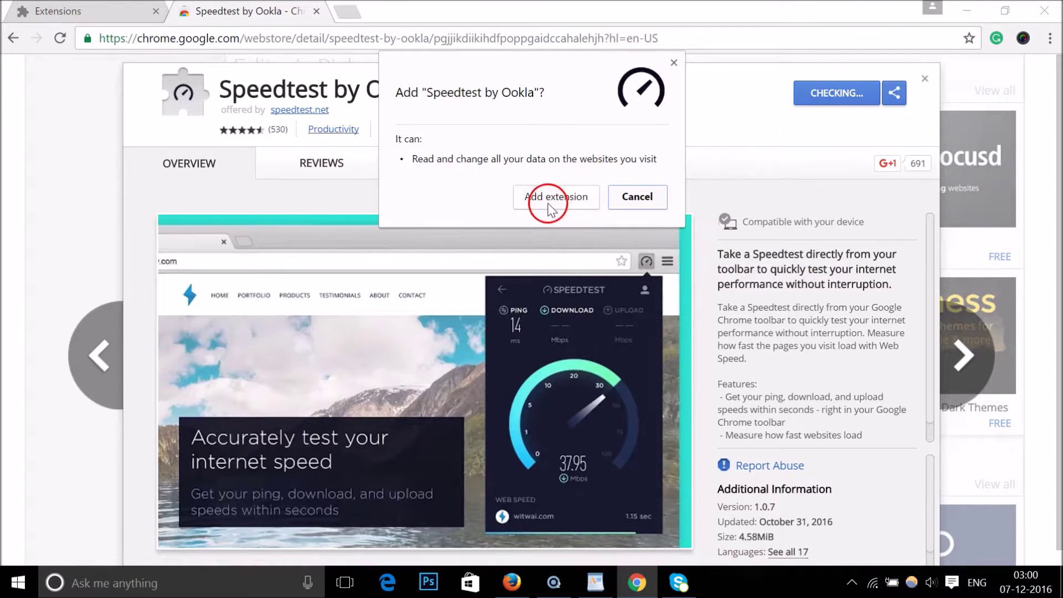
pyautogui.click(551, 198)
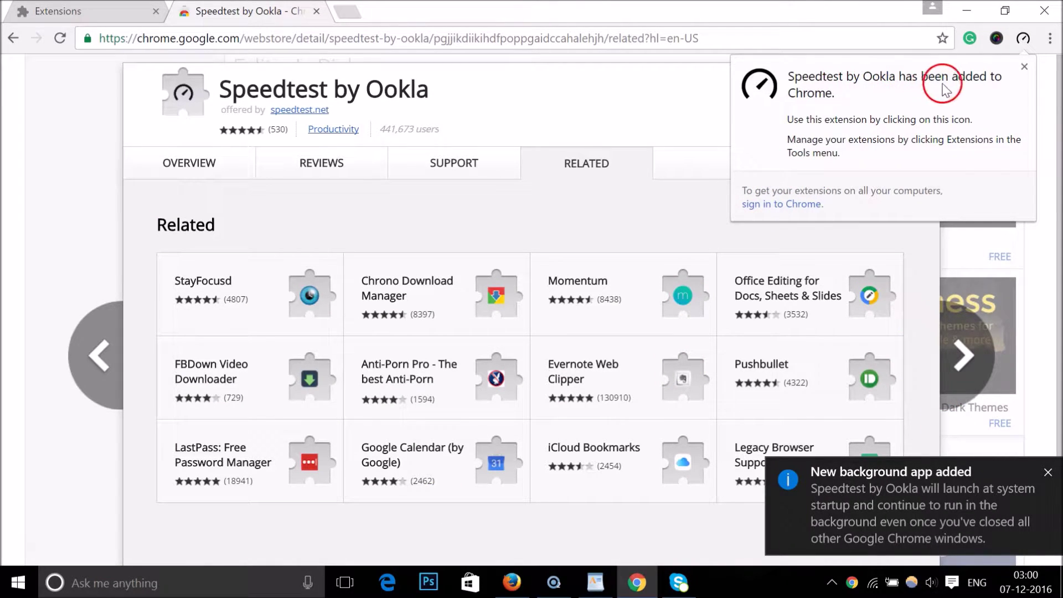
pyautogui.click(1024, 67)
pyautogui.click(137, 17)
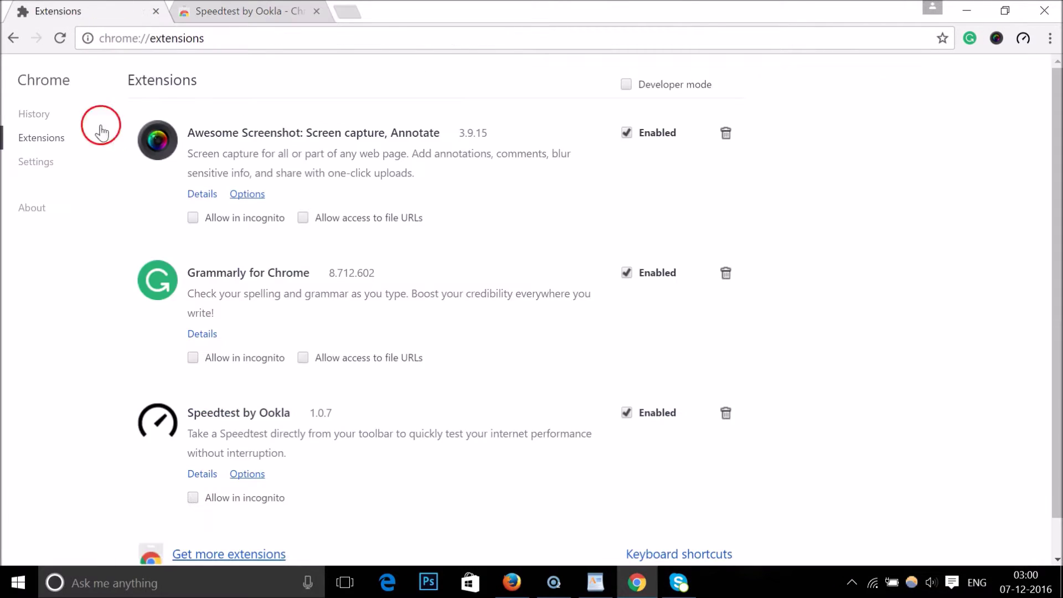
# Open a blank new tab and navigate it to Settings > Extensions showing three extensions.
pyautogui.scroll(-1, 428, 268)
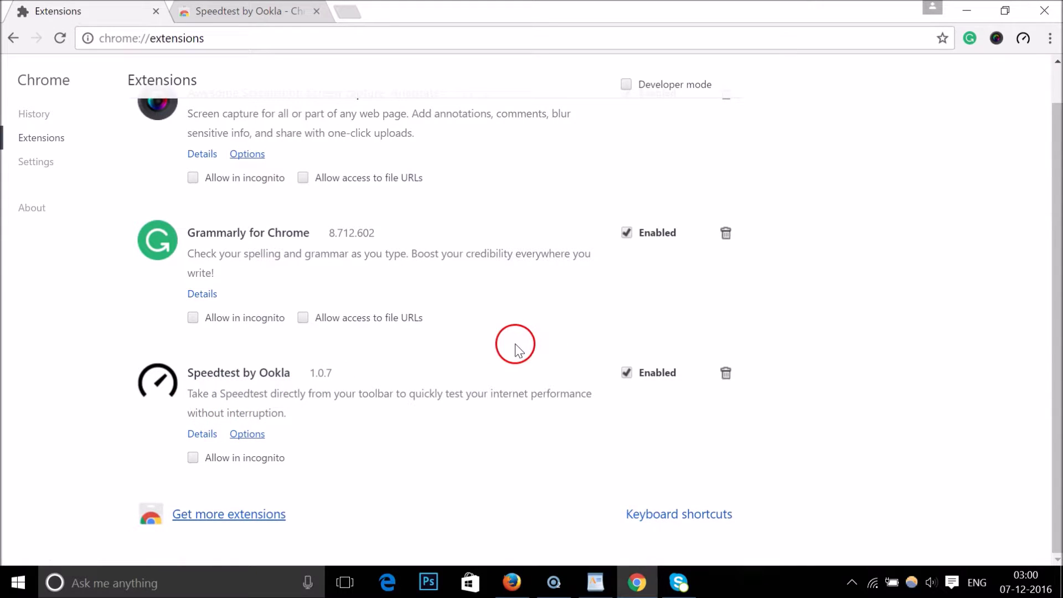
pyautogui.scroll(1, 526, 346)
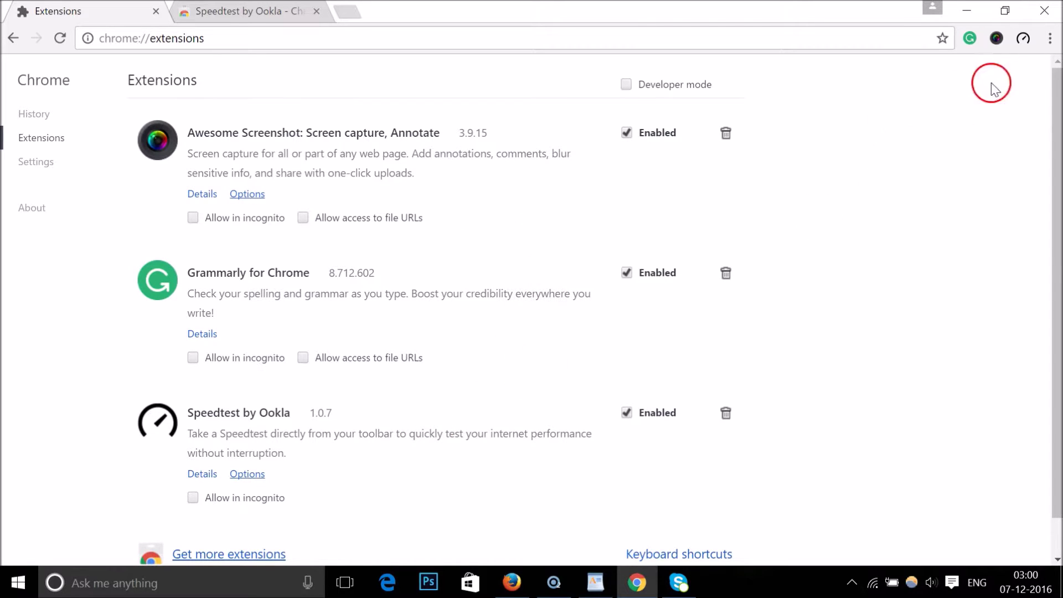
pyautogui.click(1053, 40)
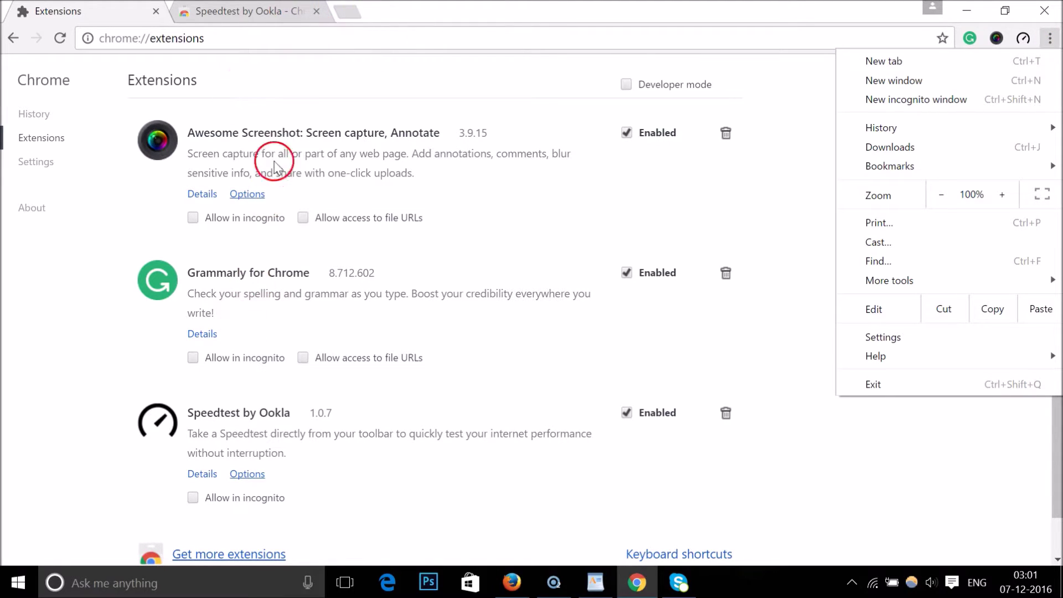
pyautogui.press('Escape')
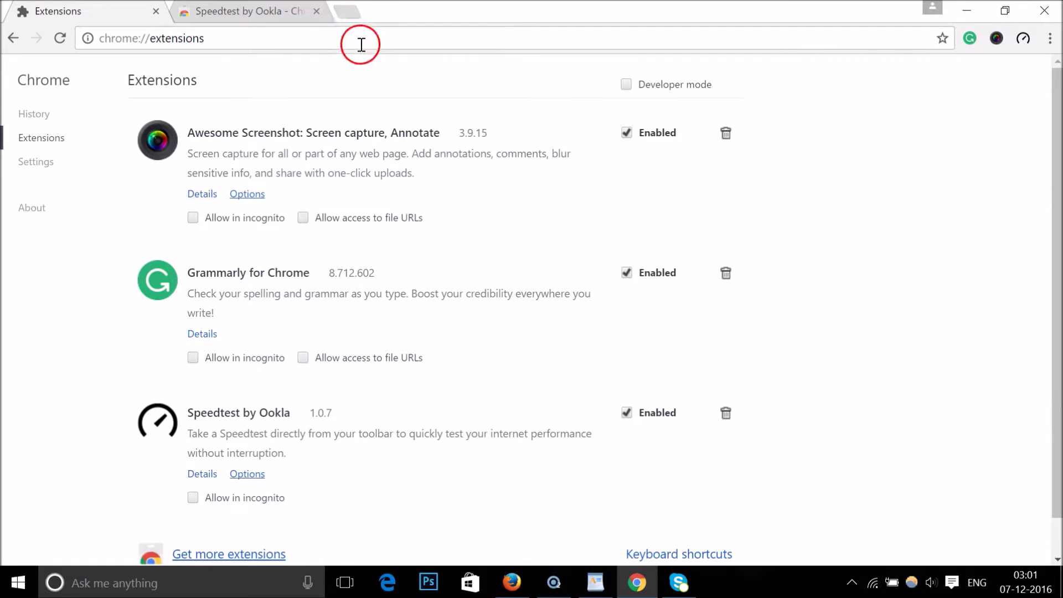
pyautogui.click(342, 12)
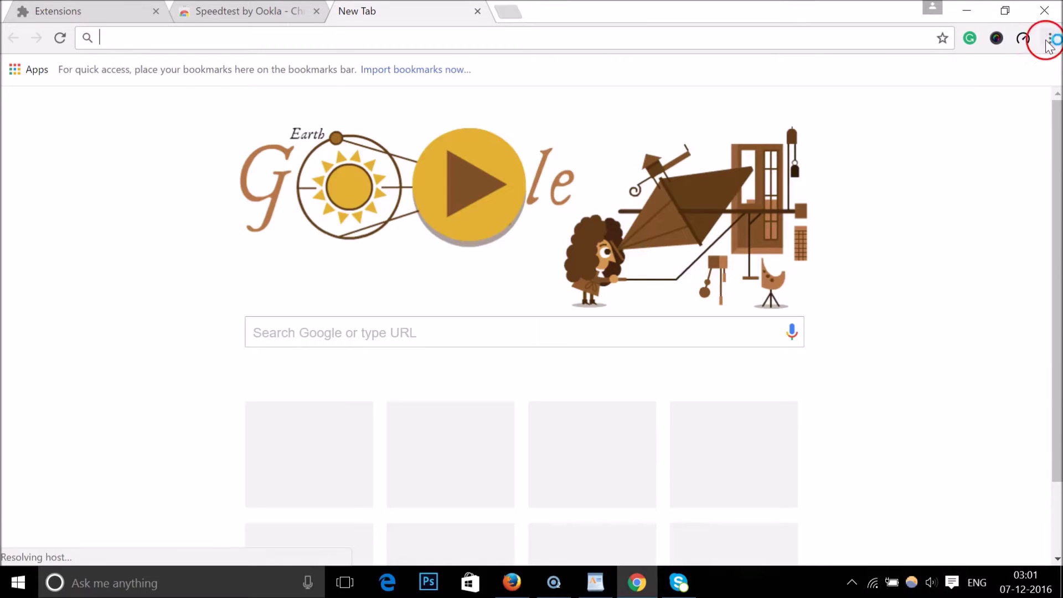
pyautogui.click(1049, 40)
pyautogui.click(945, 337)
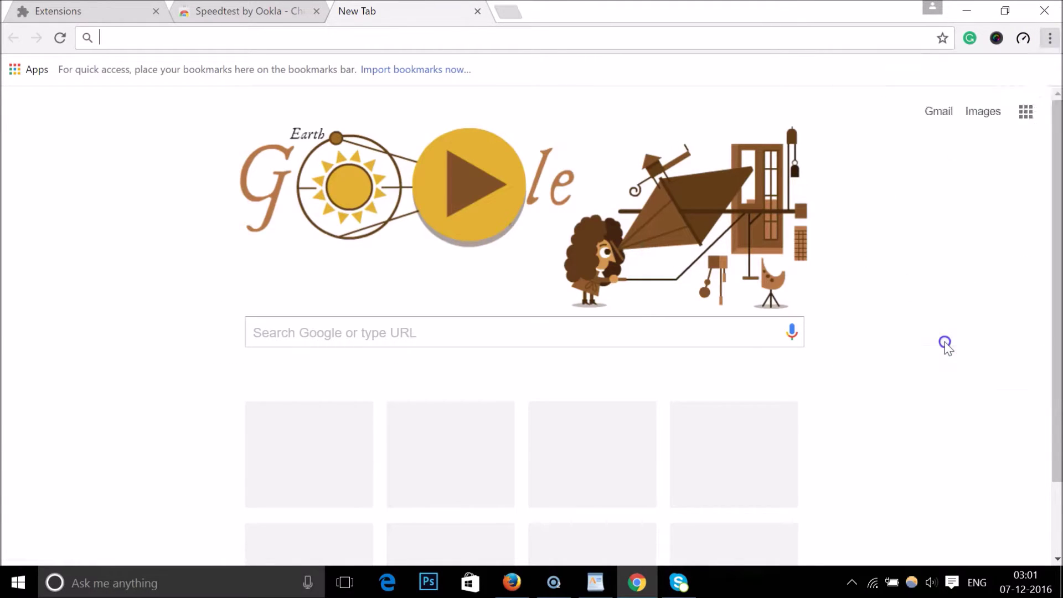
pyautogui.click(22, 137)
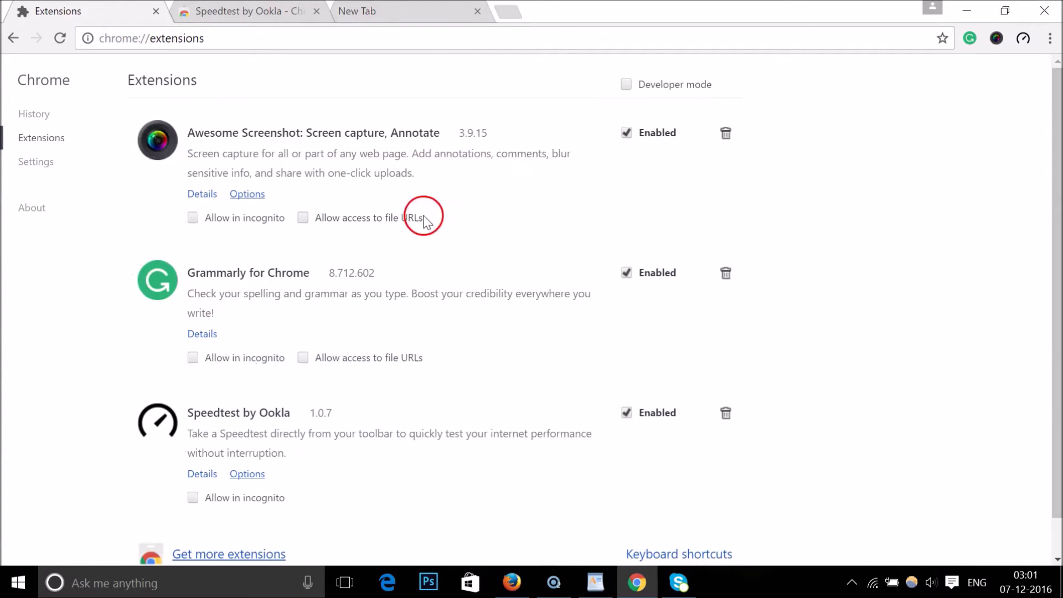
pyautogui.scroll(-1, 549, 301)
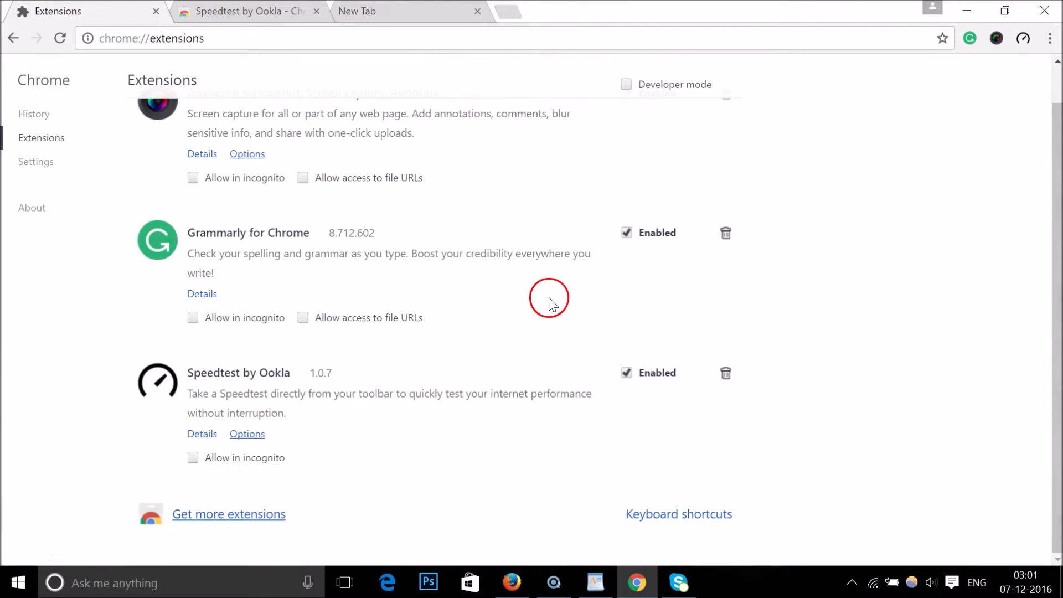
# Remove Speedtest by Ookla, uncheck Grammarly's Enabled box, and close the Chrome window.
pyautogui.click(726, 372)
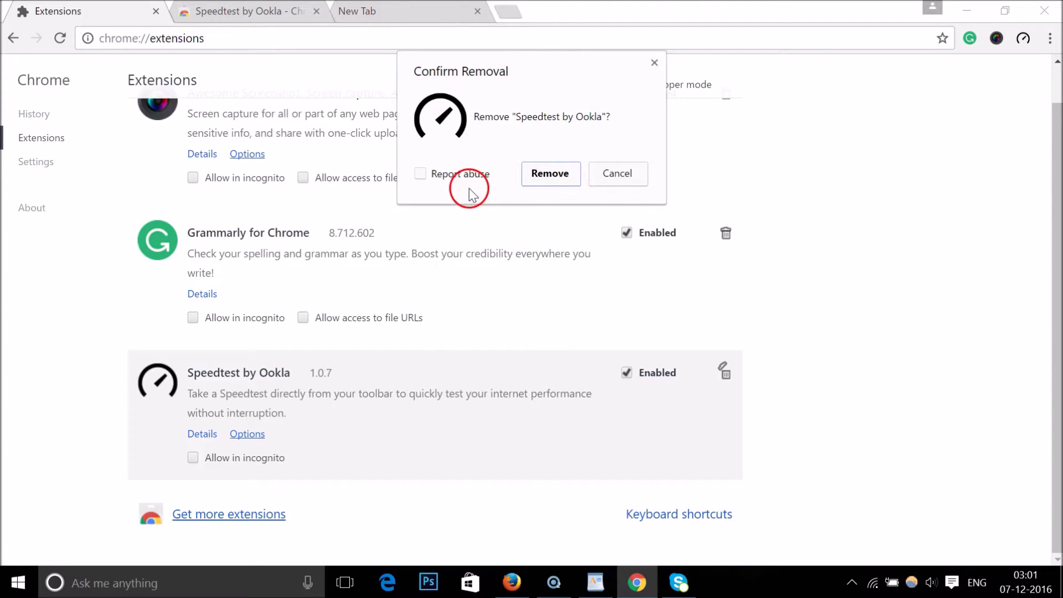
pyautogui.click(548, 176)
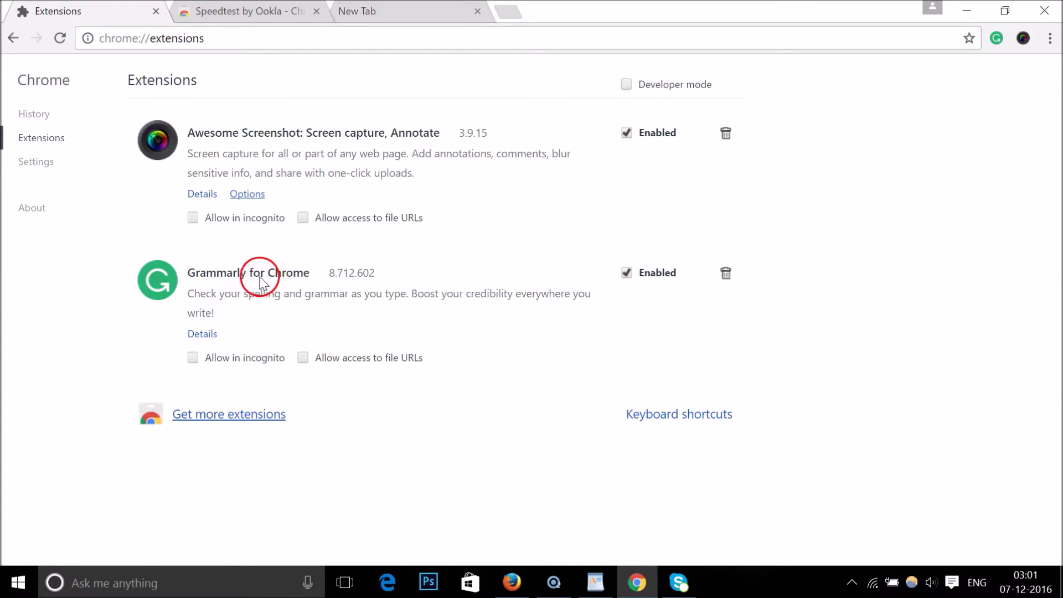
pyautogui.click(626, 272)
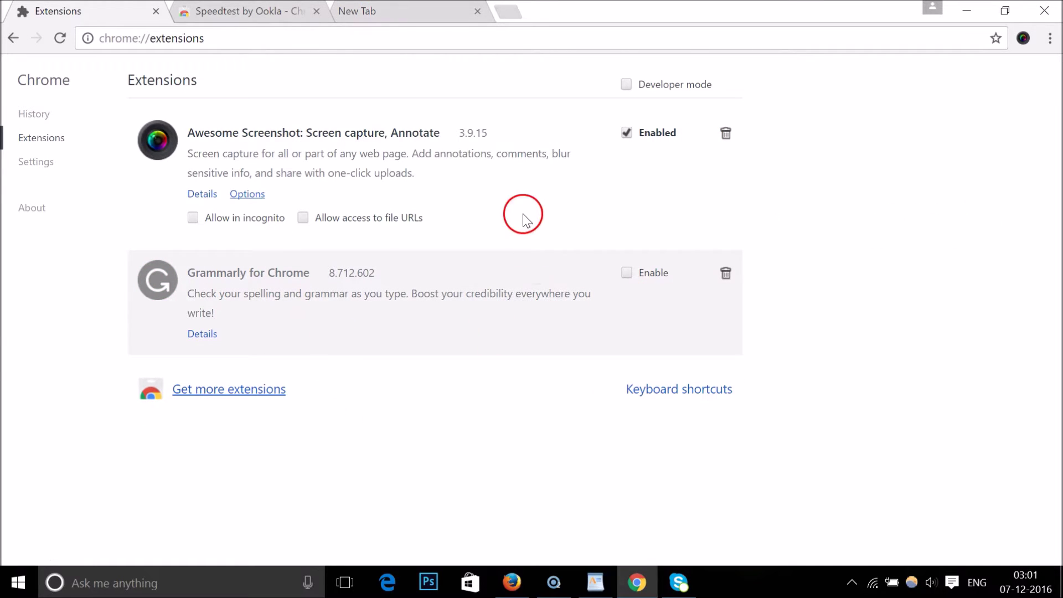
pyautogui.click(1044, 10)
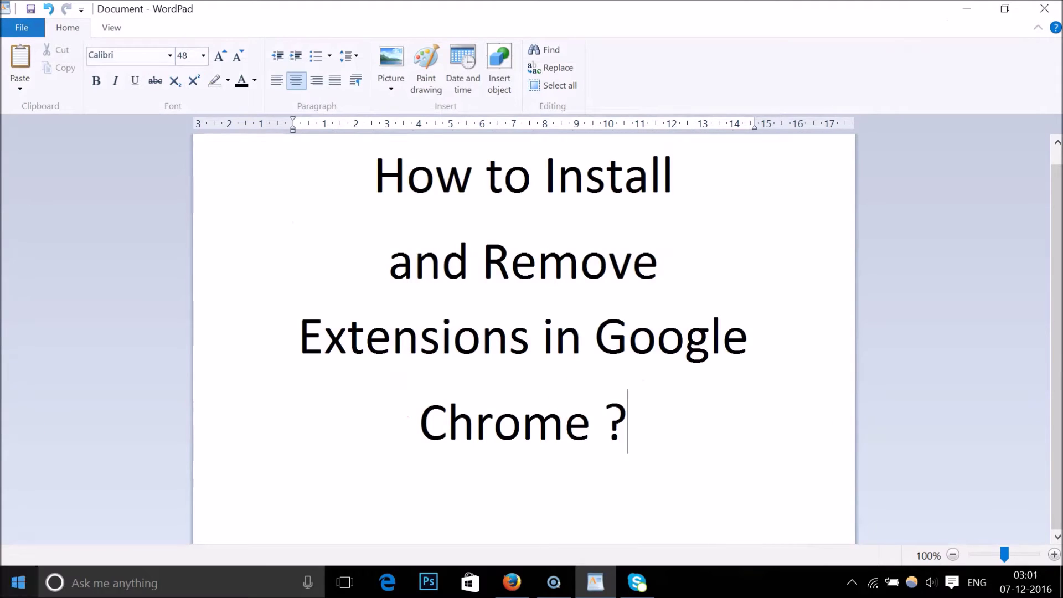
# Search Windows for 'chr' and launch Google Chrome.
pyautogui.click(95, 583)
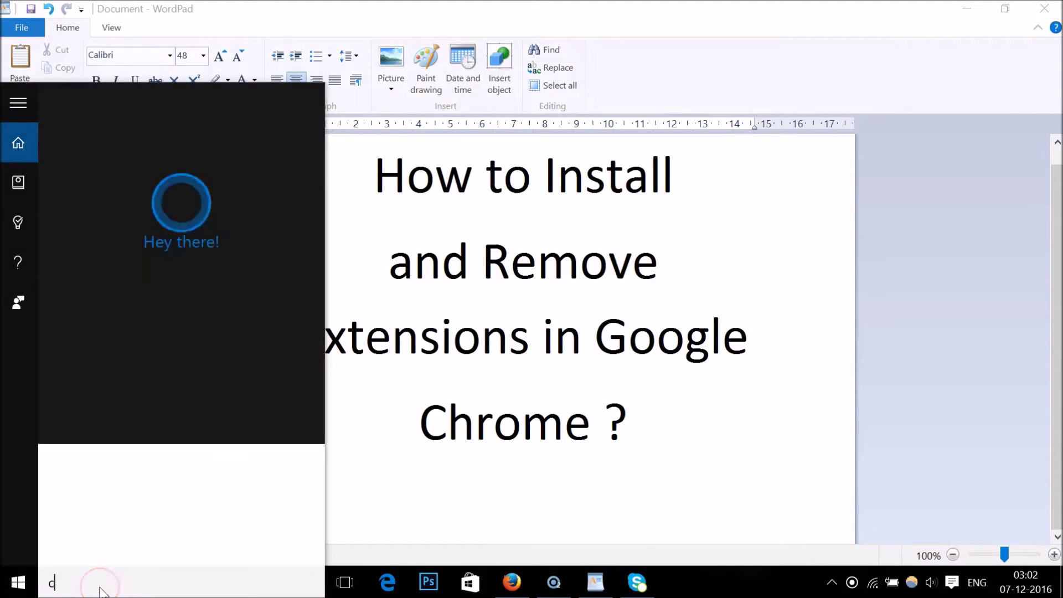
pyautogui.write('chr')
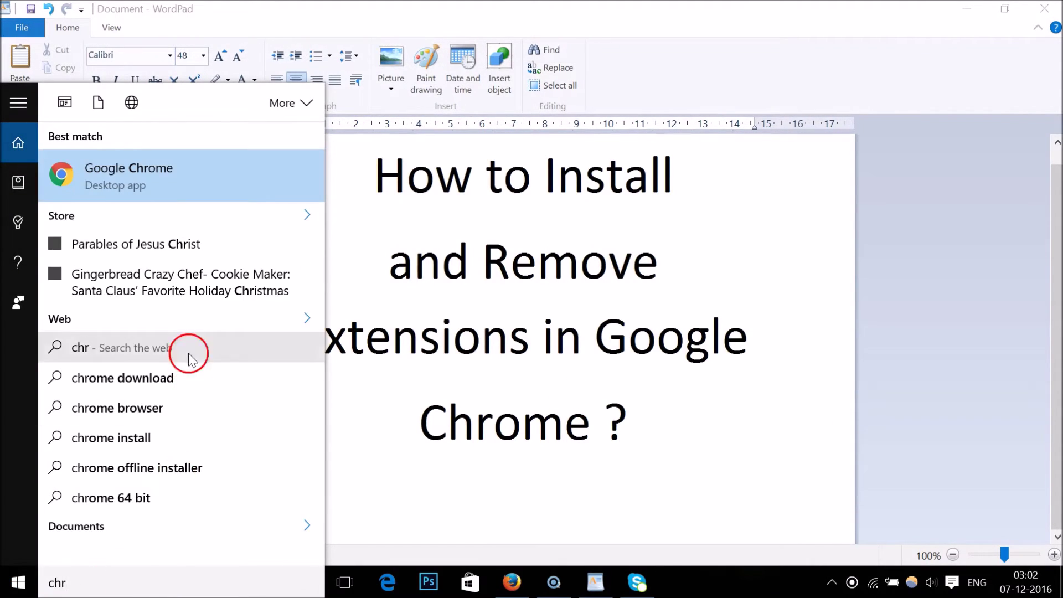
pyautogui.click(190, 171)
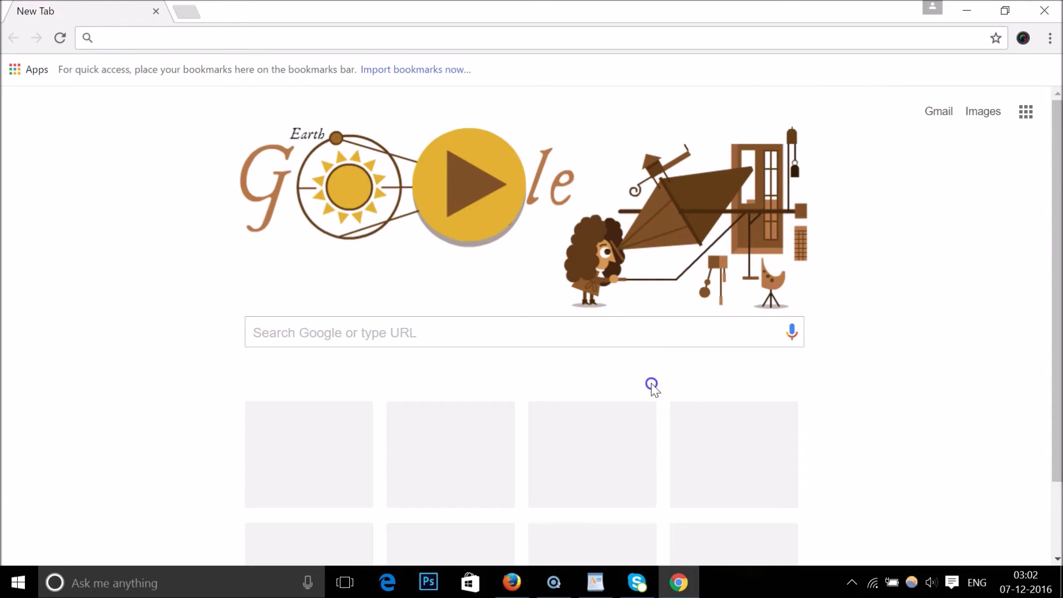
# Re-enable Grammarly for Chrome on the Settings > Extensions page.
pyautogui.click(1050, 40)
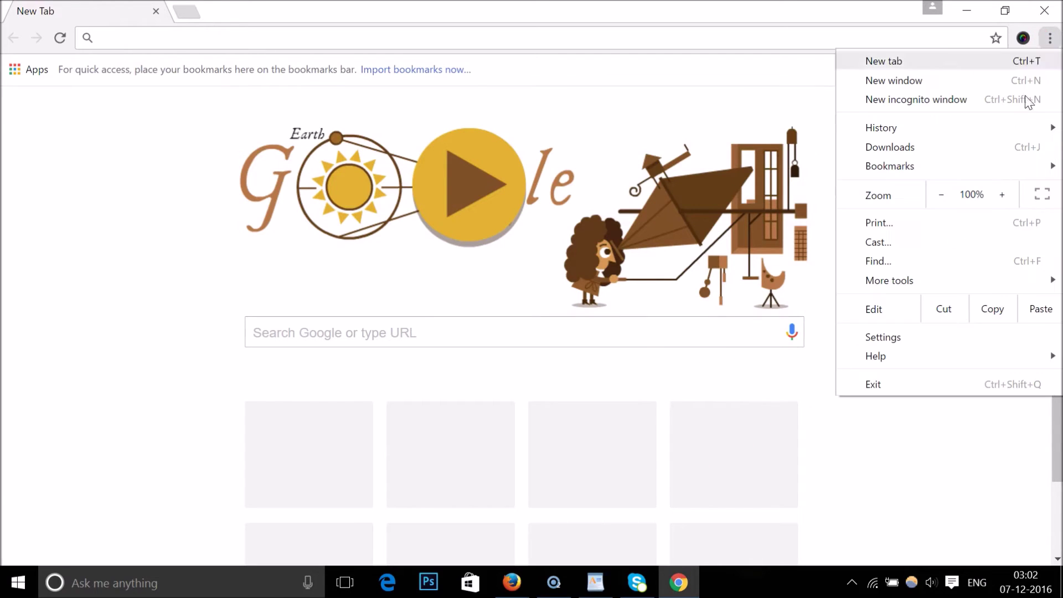
pyautogui.click(977, 335)
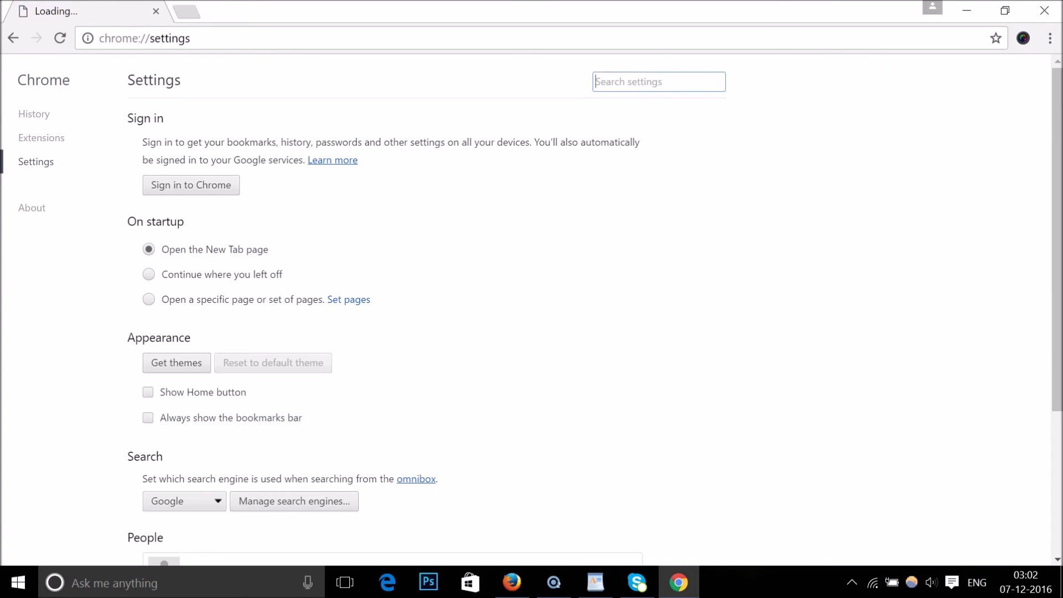
pyautogui.click(22, 145)
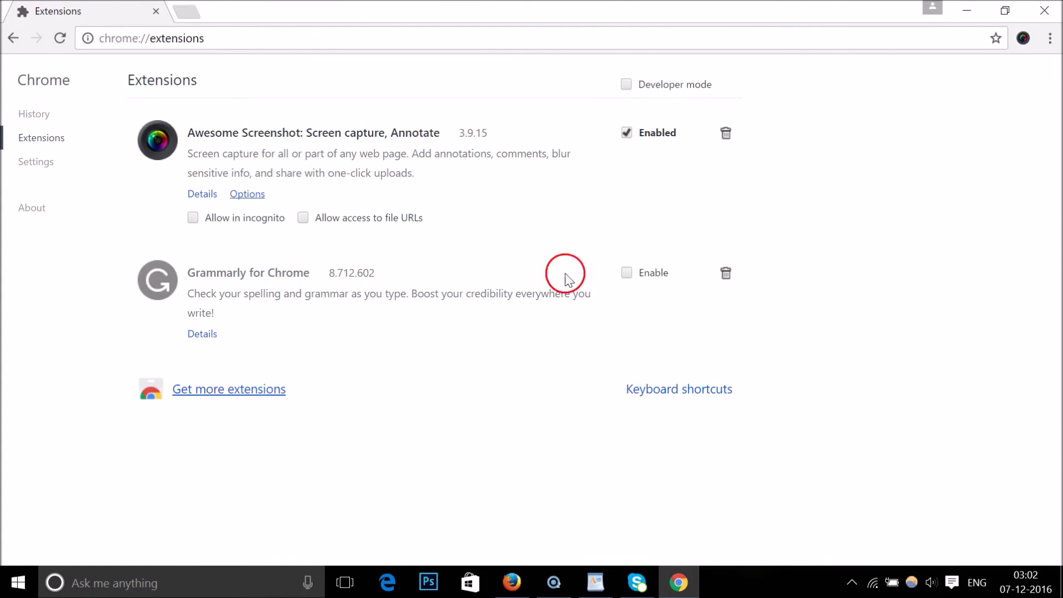
pyautogui.click(626, 273)
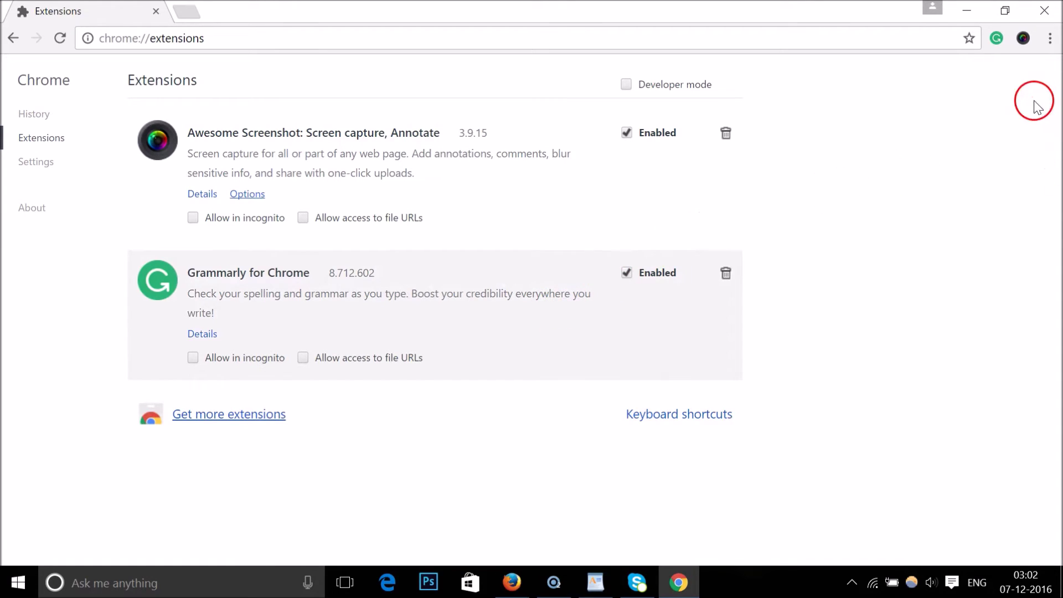
# Check the Grammarly toolbar popup, then bring WordPad back to the front.
pyautogui.click(1001, 39)
pyautogui.click(966, 419)
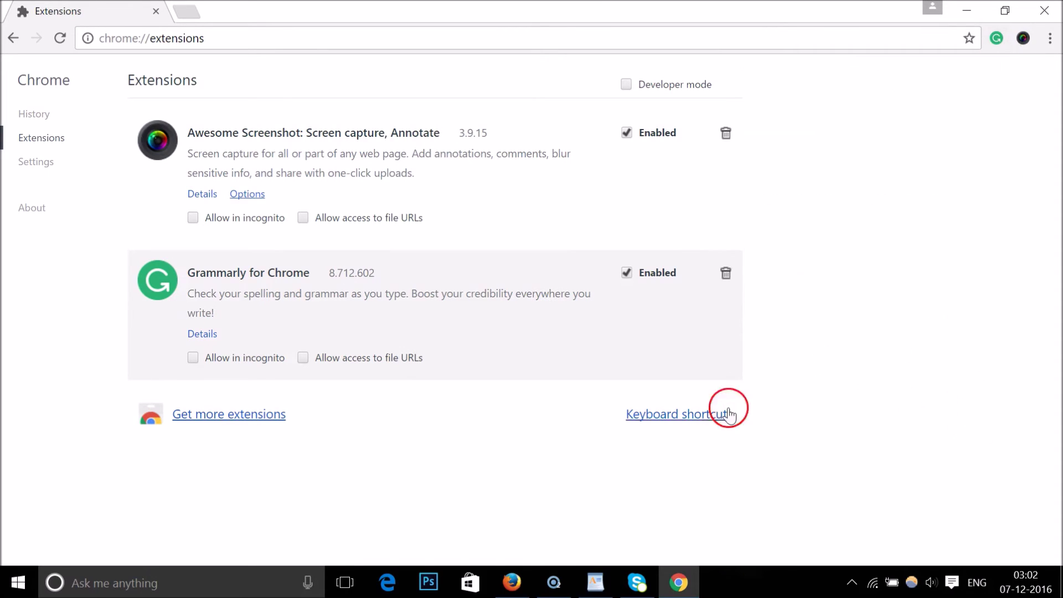
pyautogui.click(595, 581)
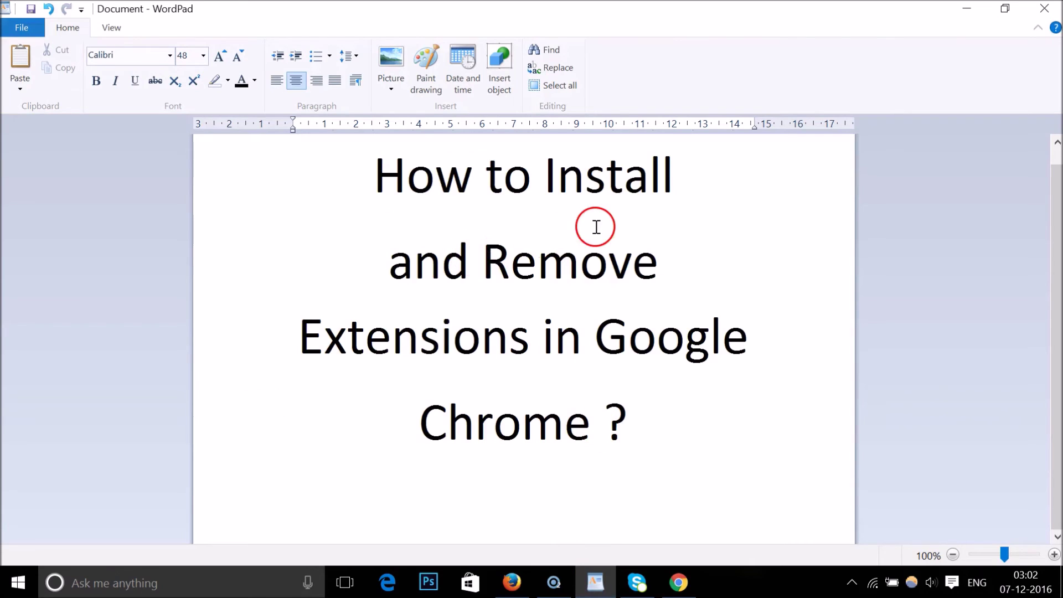